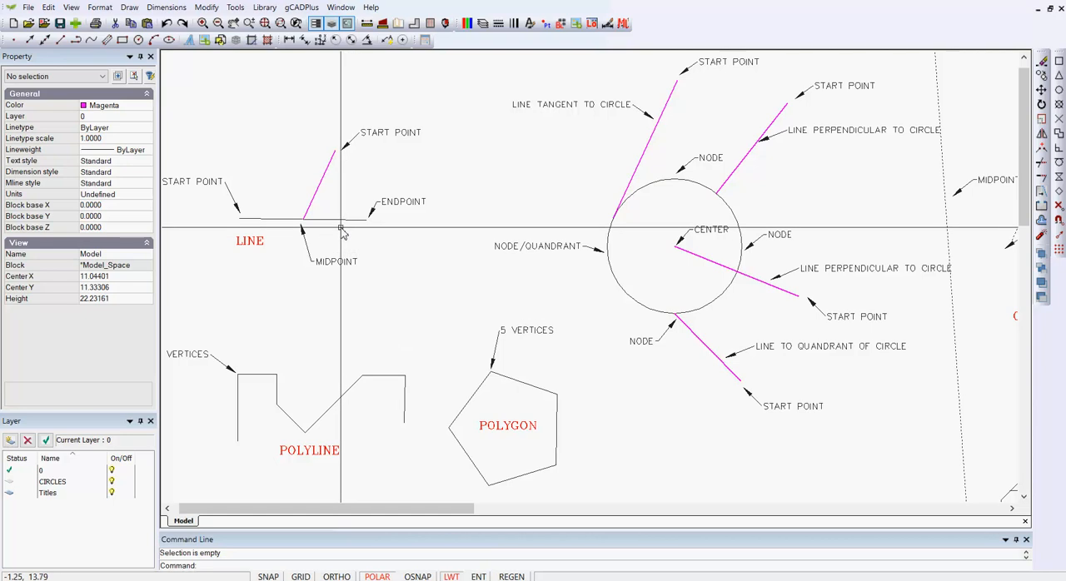
Select the horizontal line, circle, polygon and polyline to examine their snap points, and clear the selection.
left_click(334, 220)
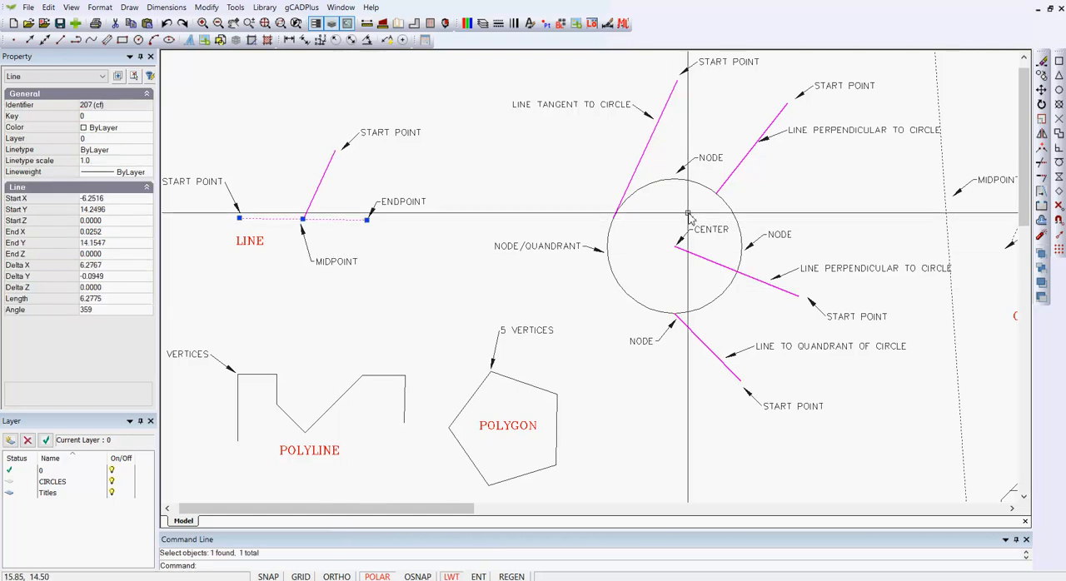
left_click(655, 186)
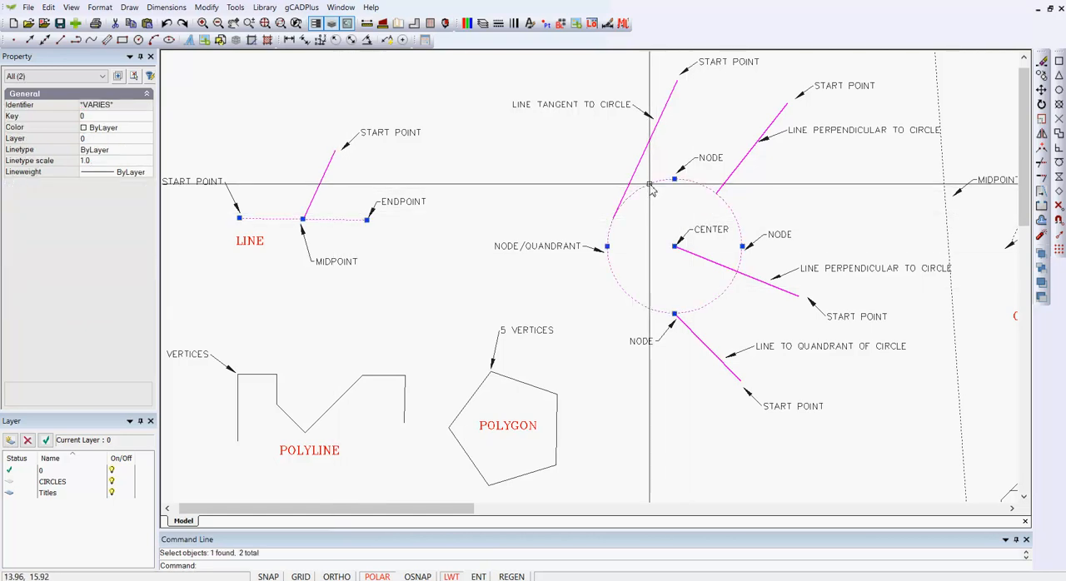
left_click(551, 393)
left_click(400, 379)
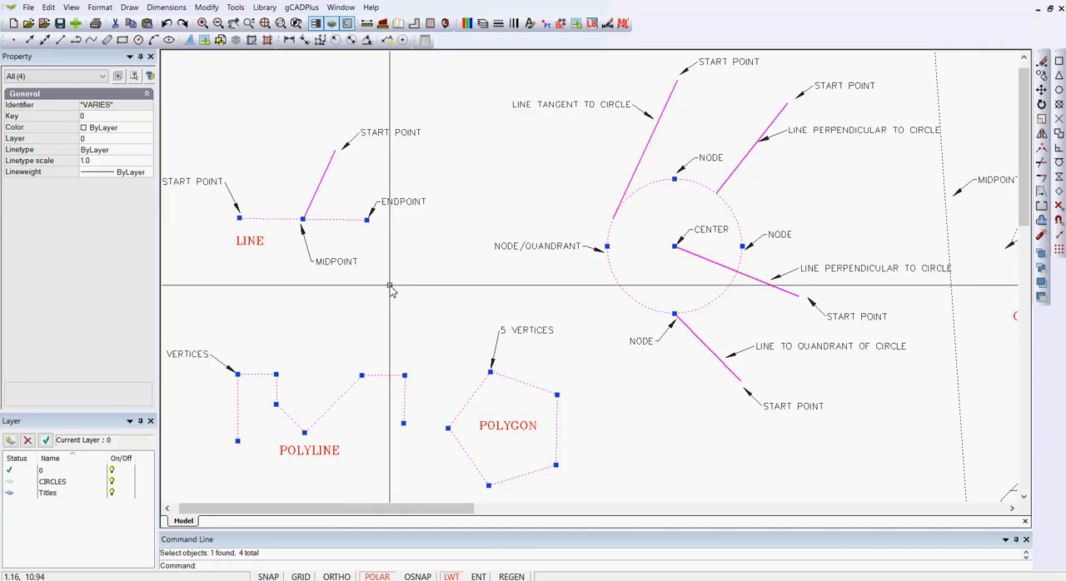
key("Escape")
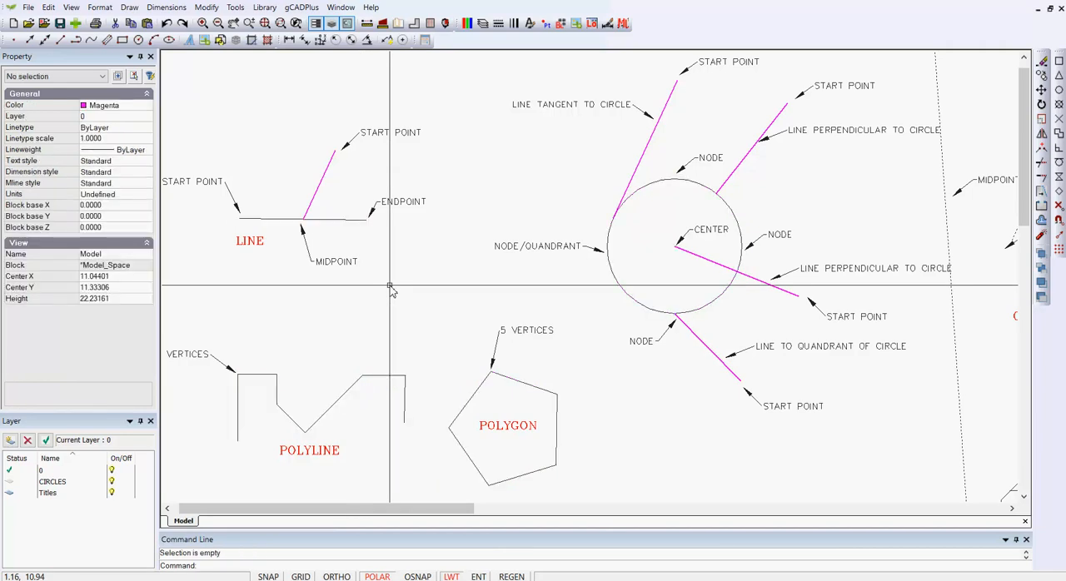
left_click(129, 8)
left_click(143, 31)
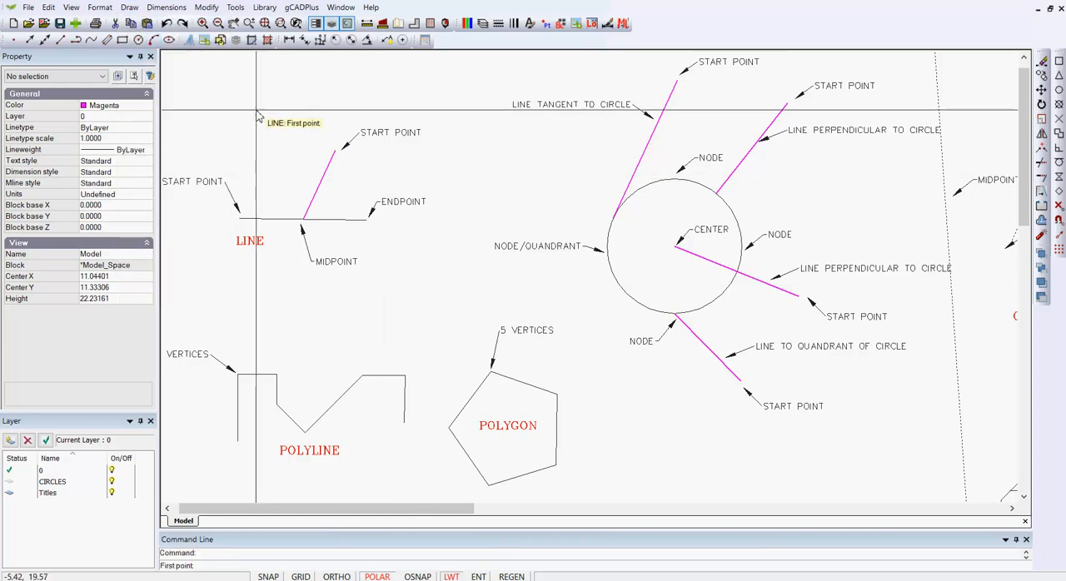
left_click(229, 66)
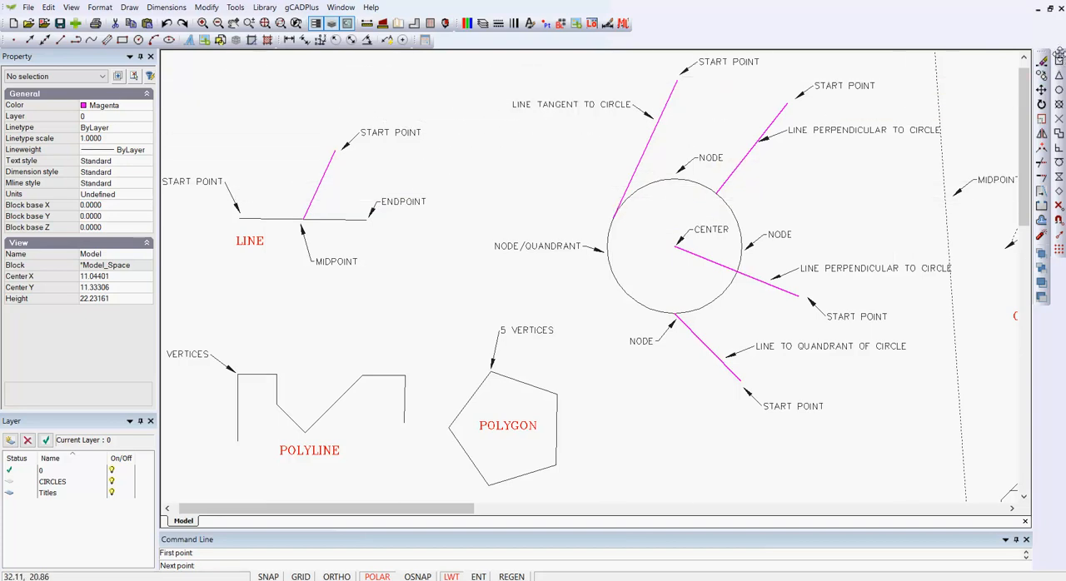
Undock the Osnap toolbar to float over the upper drawing area, and leave the pending Line command.
mouse_move(1059, 53)
left_mouse_down()
mouse_move(999, 71)
mouse_move(433, 77)
left_mouse_up()
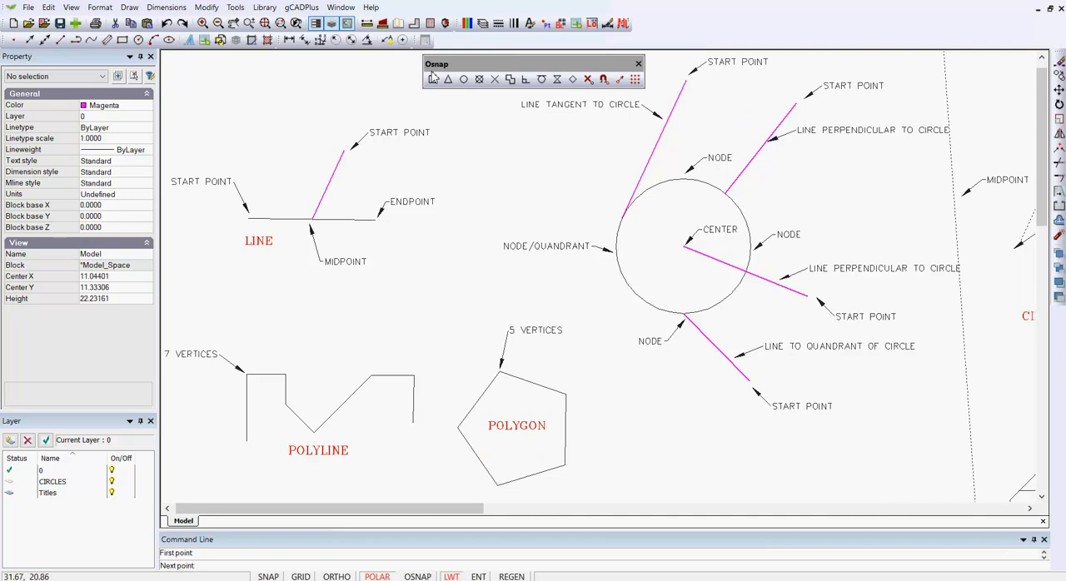
right_click(259, 129)
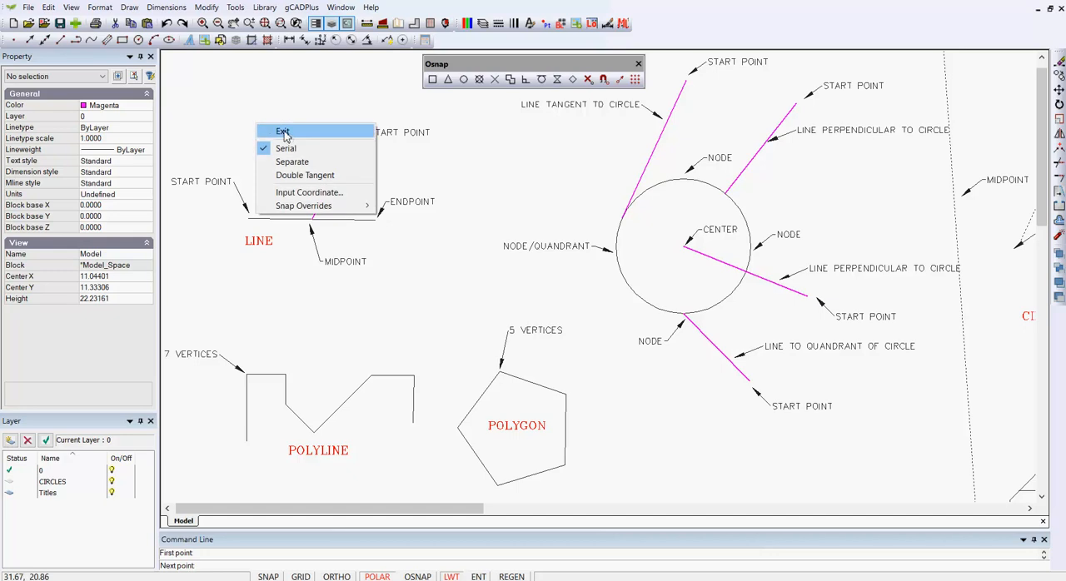
left_click(282, 132)
Draw a line from about (-4.4, 21.1) to the start point of the horizontal line, using the endpoint snap.
right_click(250, 107)
left_click(283, 111)
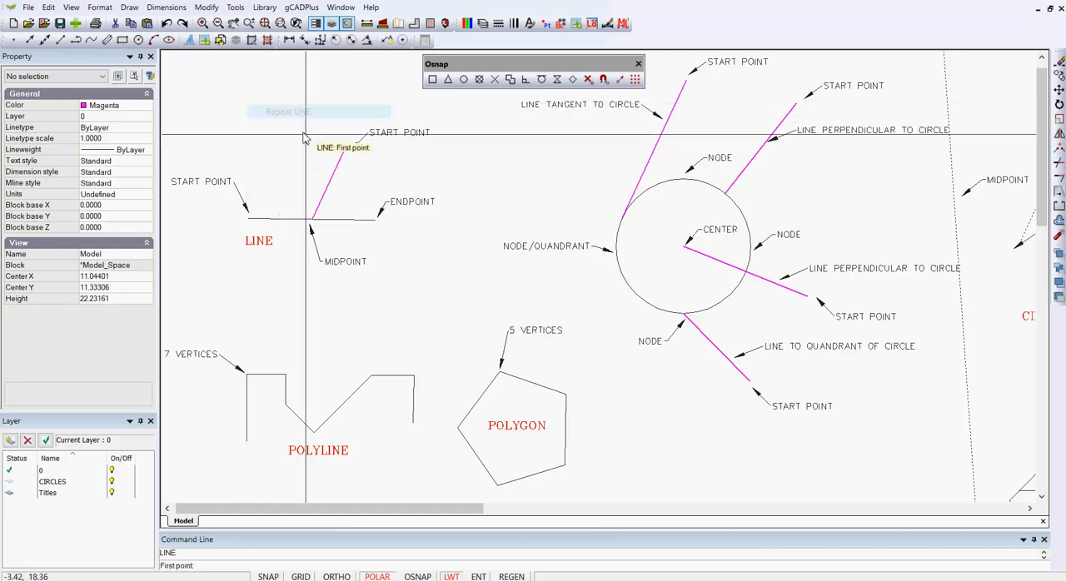
left_click(286, 83)
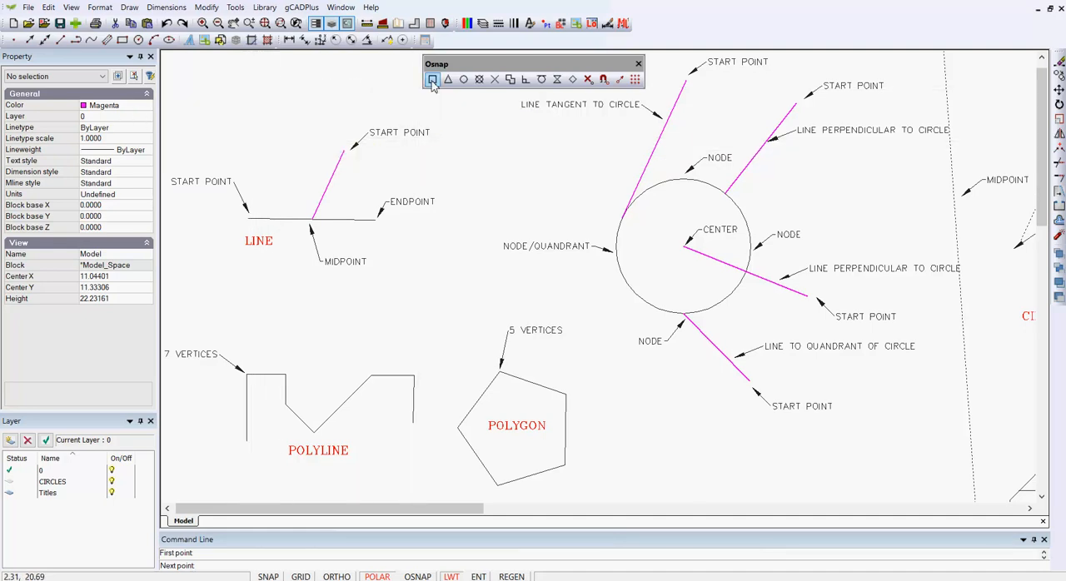
left_click(248, 218)
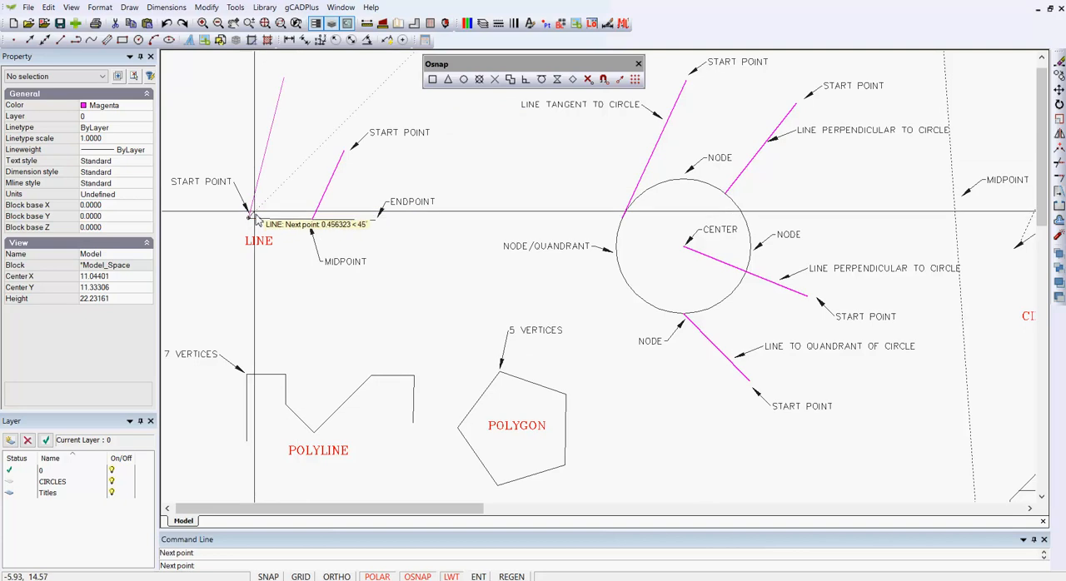
right_click(293, 172)
left_click(300, 174)
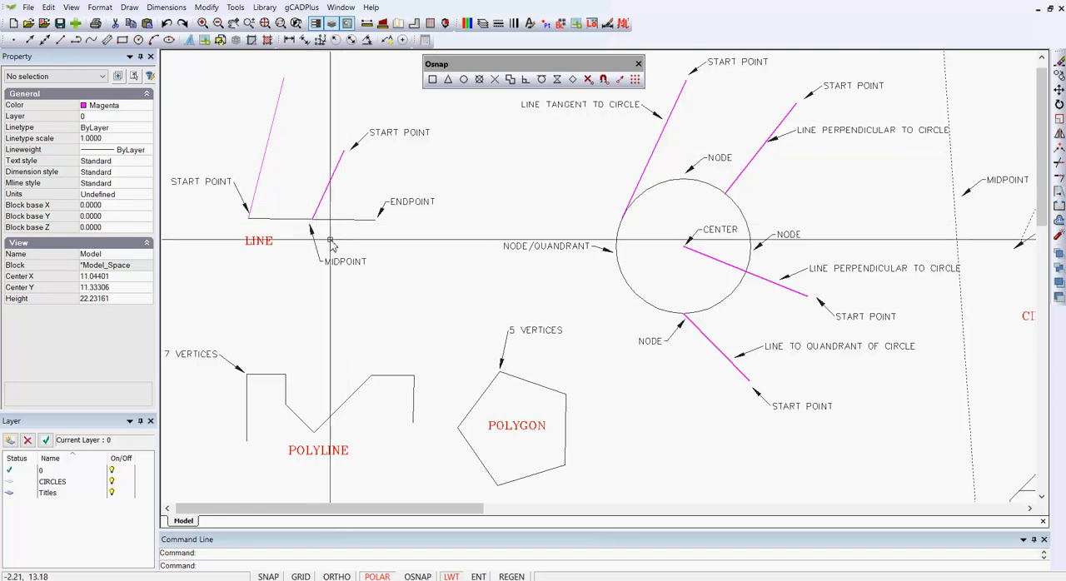
Draw a line from the midpoint of the horizontal line to a free point above it, using the midpoint snap.
right_click(480, 160)
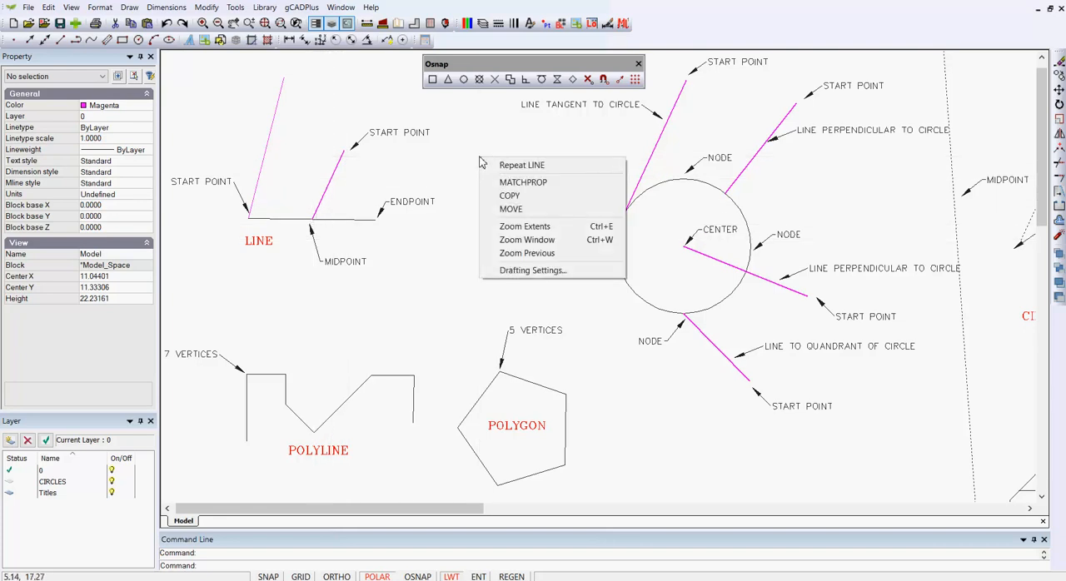
left_click(520, 166)
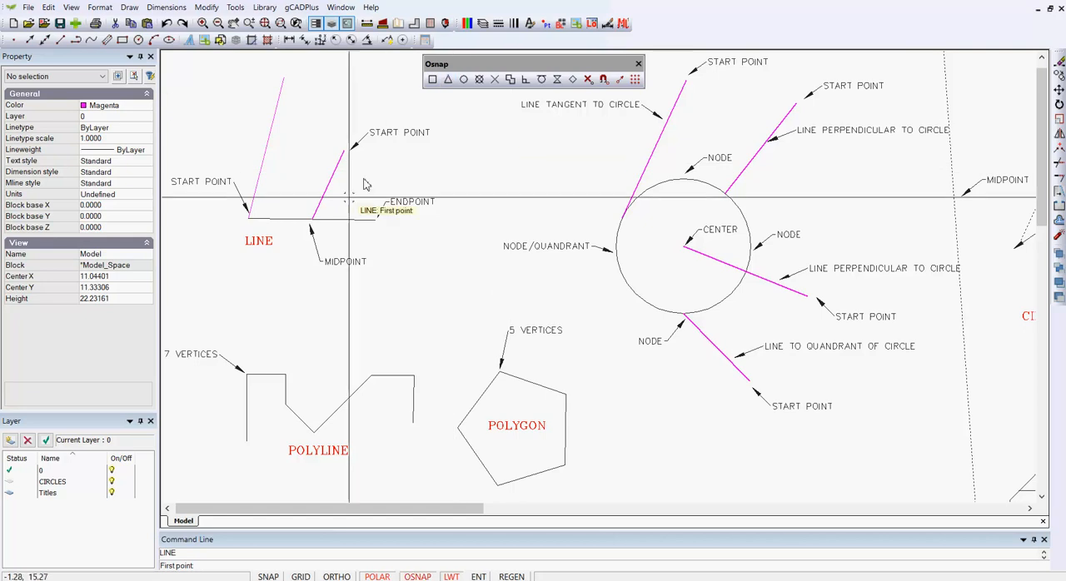
left_click(313, 219)
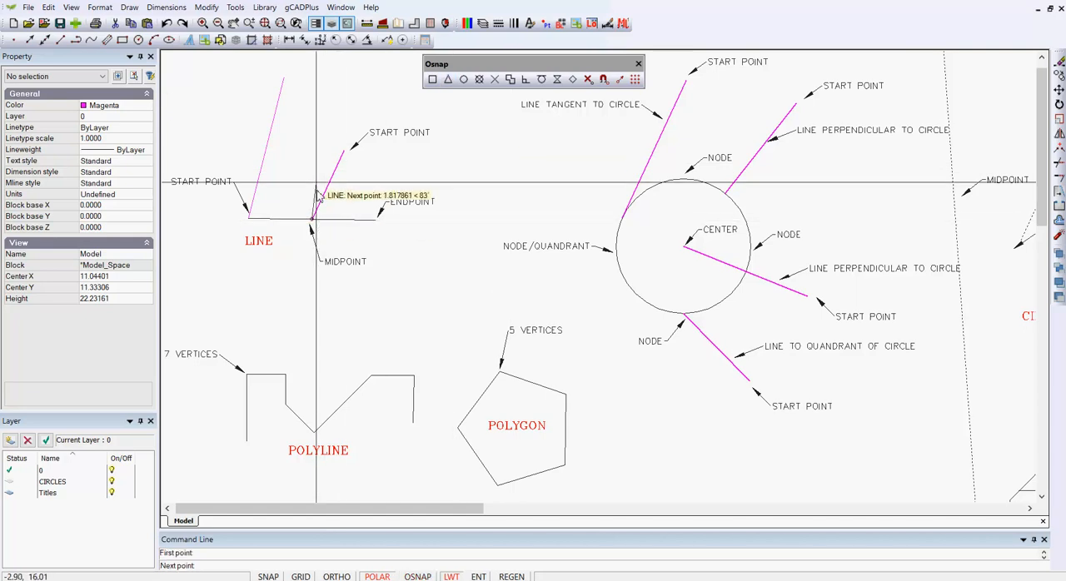
left_click(301, 95)
right_click(319, 97)
left_click(342, 102)
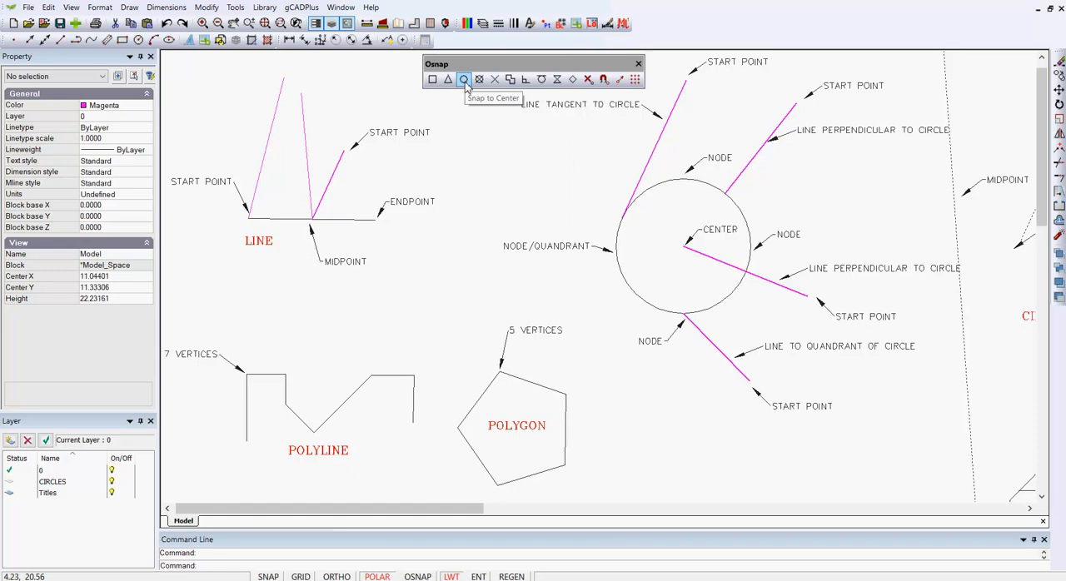
Draw a line from about (6.2, 16.3), outside the circle, to the circle's centre using the center snap.
right_click(488, 160)
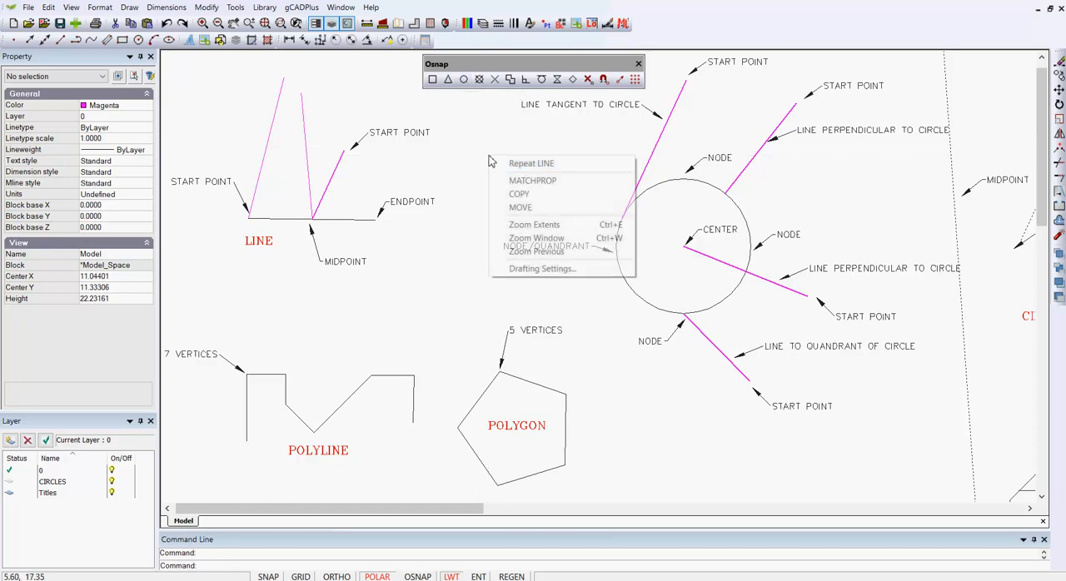
left_click(514, 163)
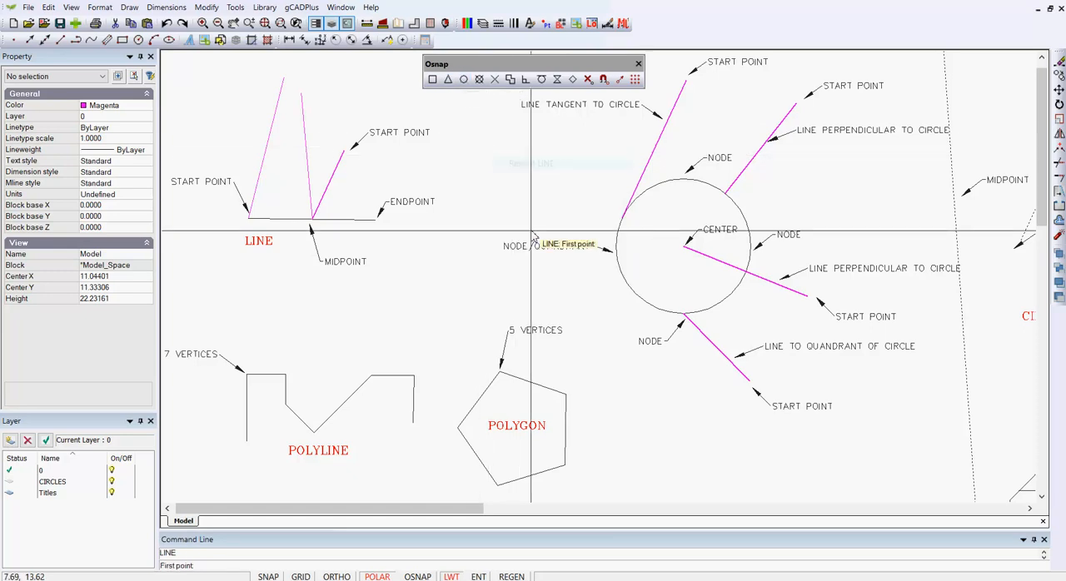
left_click(501, 176)
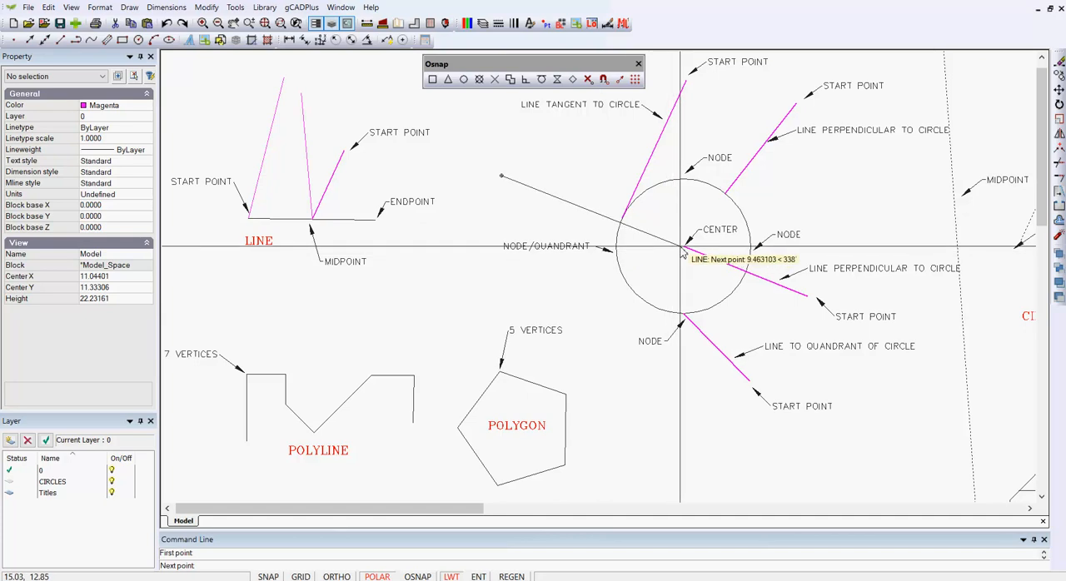
left_click(463, 81)
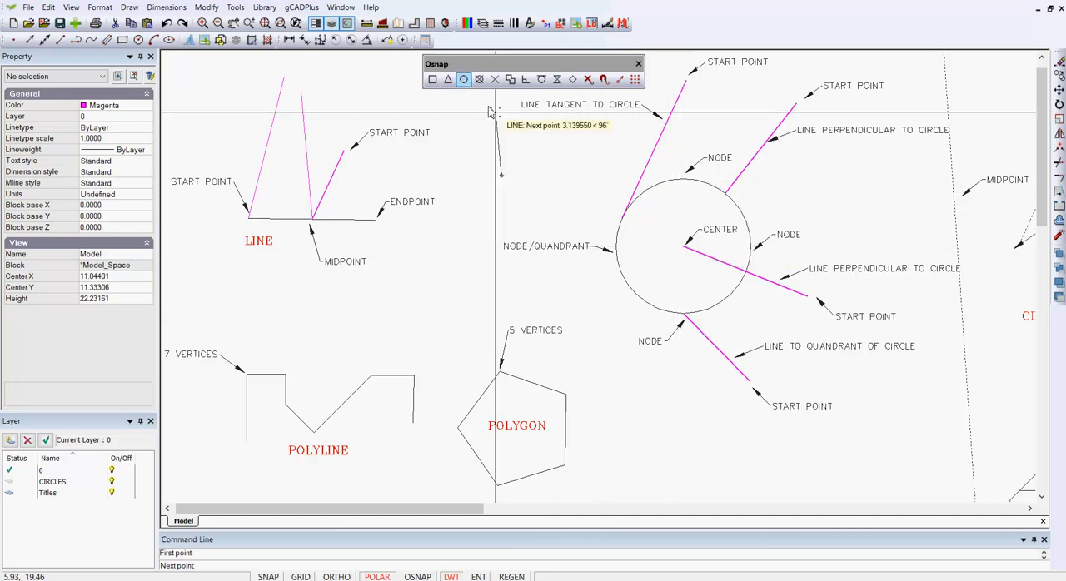
left_click(620, 236)
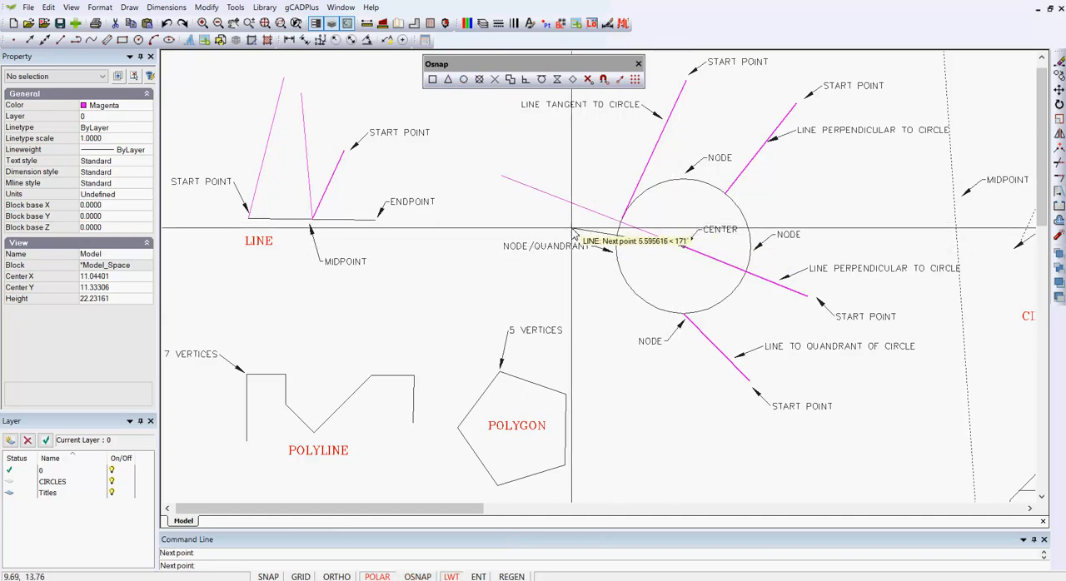
right_click(575, 230)
left_click(593, 235)
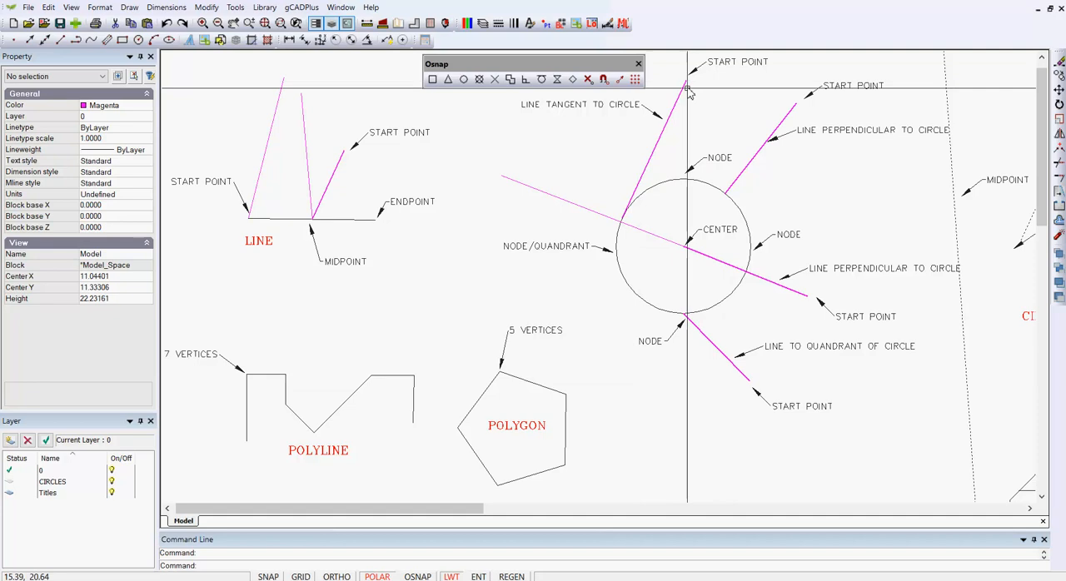
Select the circle to examine its centre and quadrant points, and clear the selection.
left_click(656, 310)
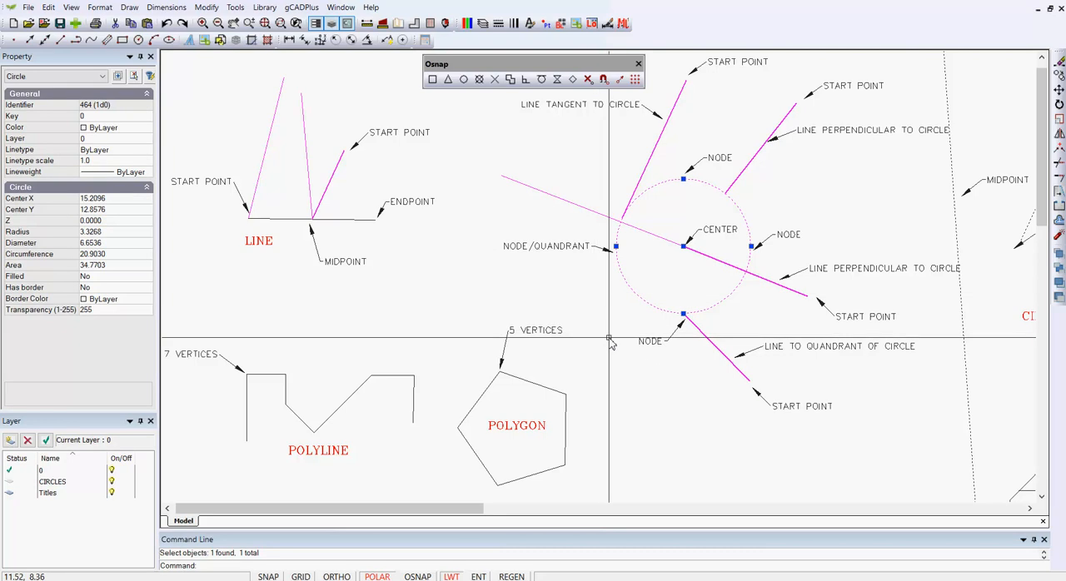
key("Escape")
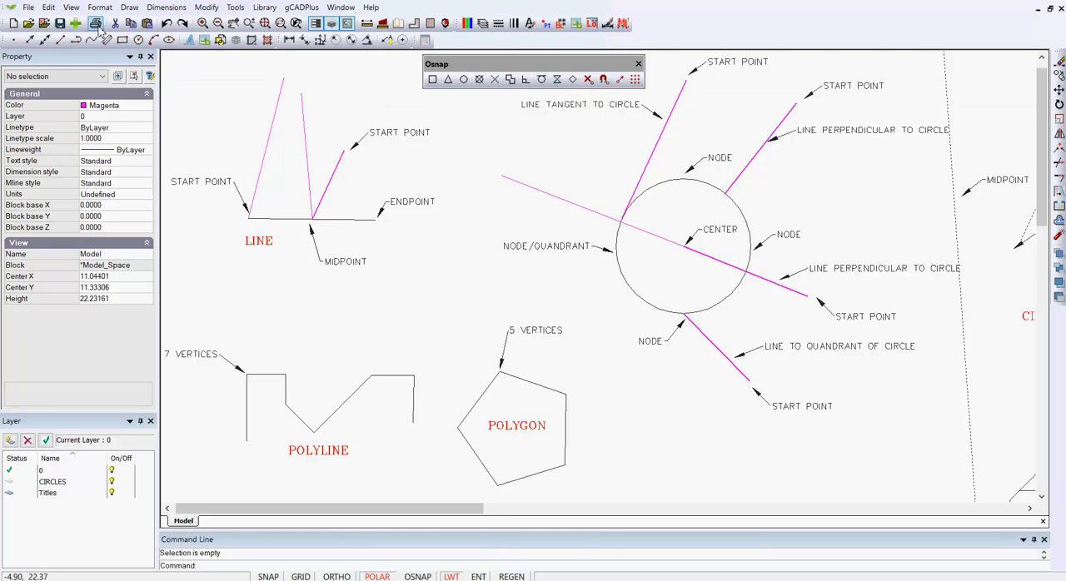
Draw a short line from the upper part of the new sloped line to about (7.1, 15.2), using the nearest snap.
left_click(130, 7)
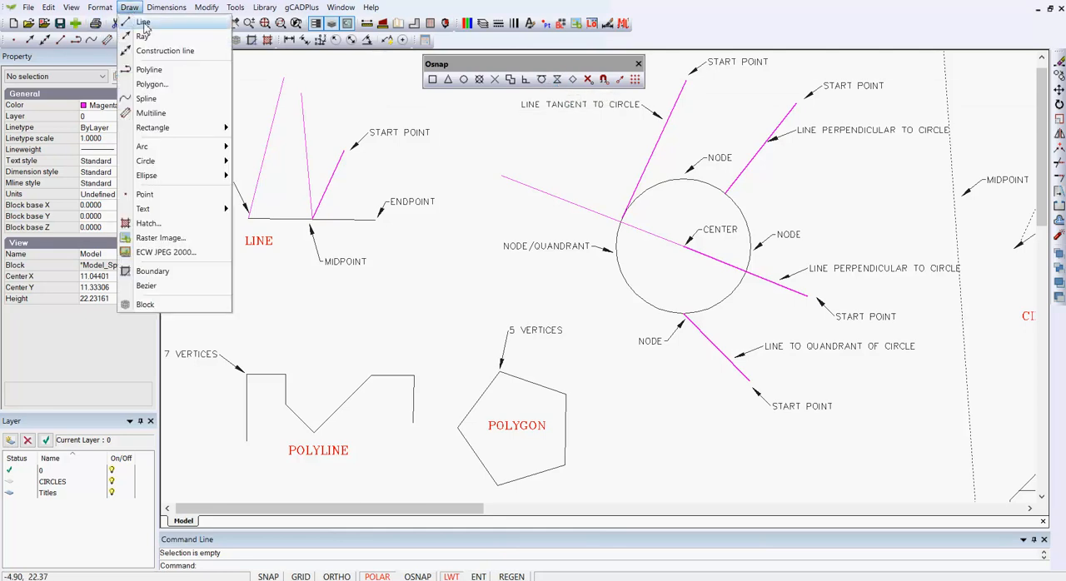
left_click(143, 23)
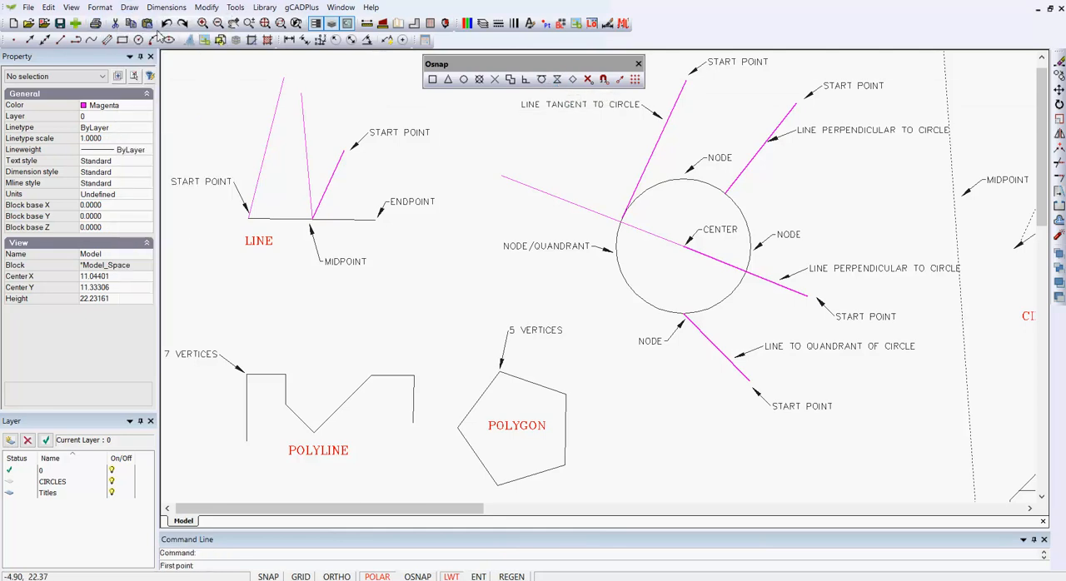
left_click(557, 79)
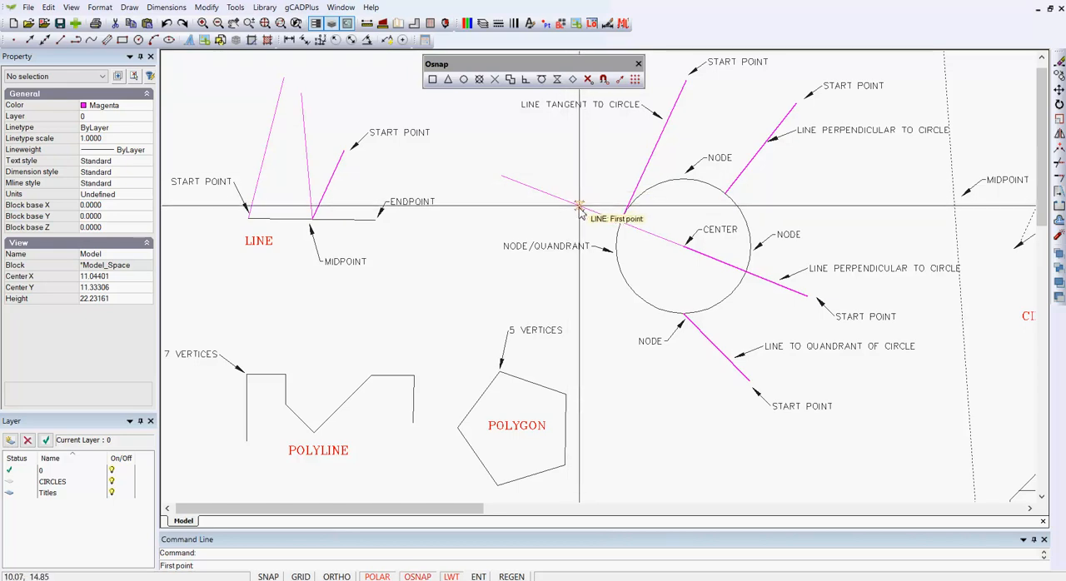
scroll(578, 208, "up", 3)
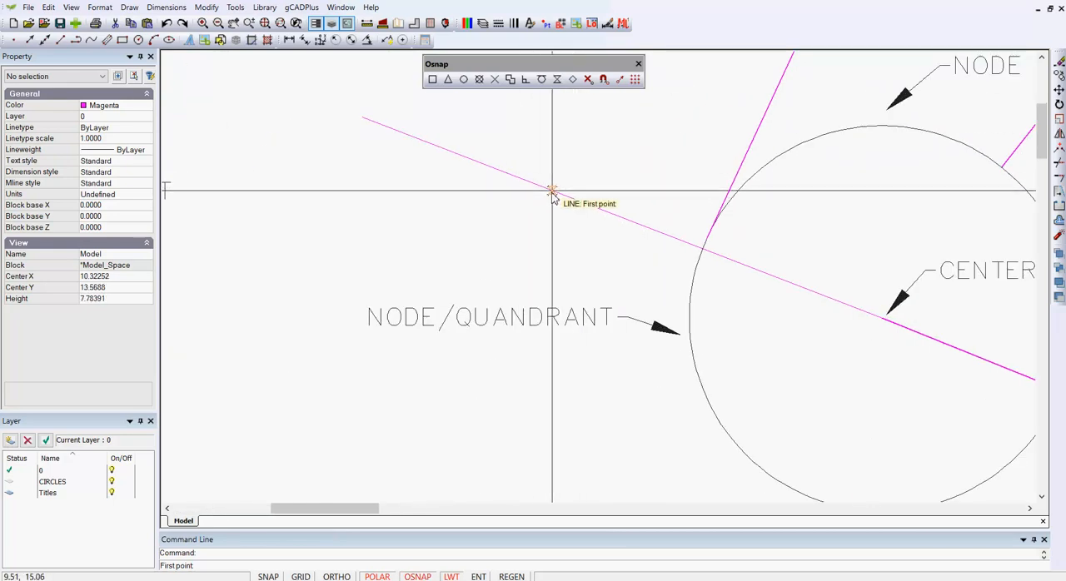
left_click(428, 143)
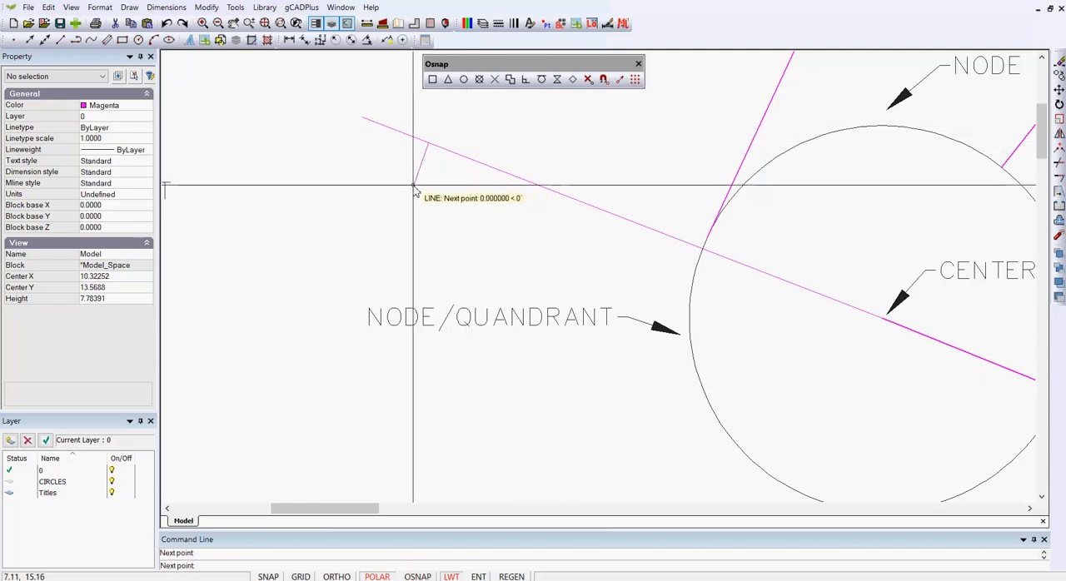
right_click(413, 185)
left_click(439, 195)
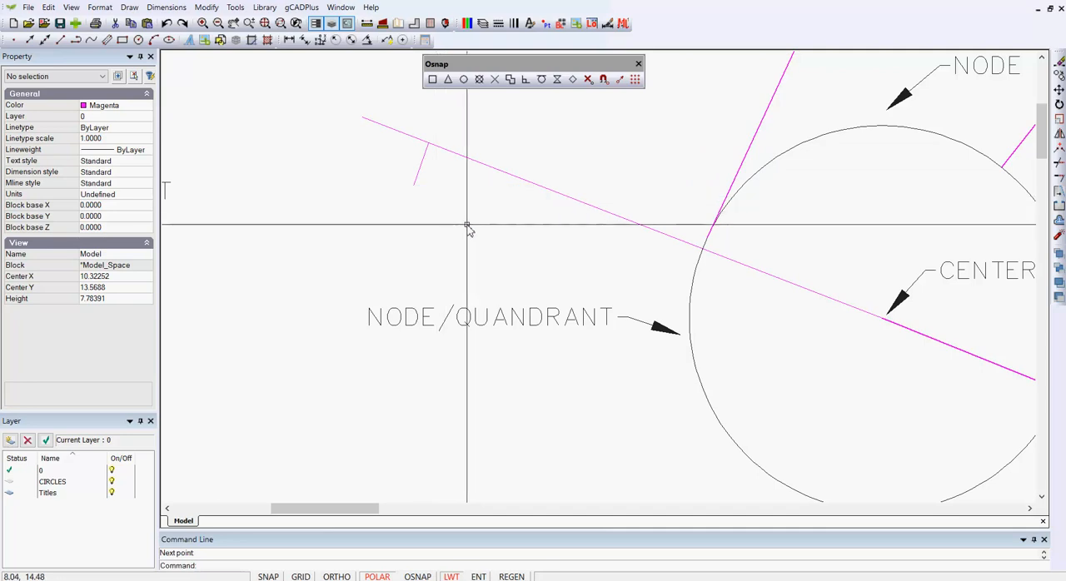
Review the Object Snap modes in the drafting settings, and cancel the dialog.
scroll(466, 226, "down", 4)
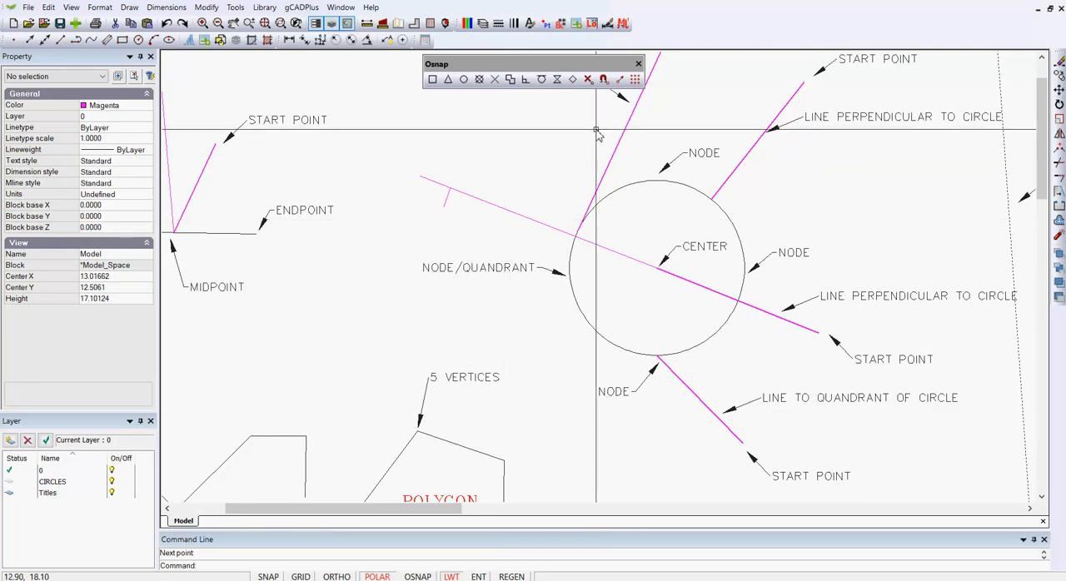
left_click(604, 82)
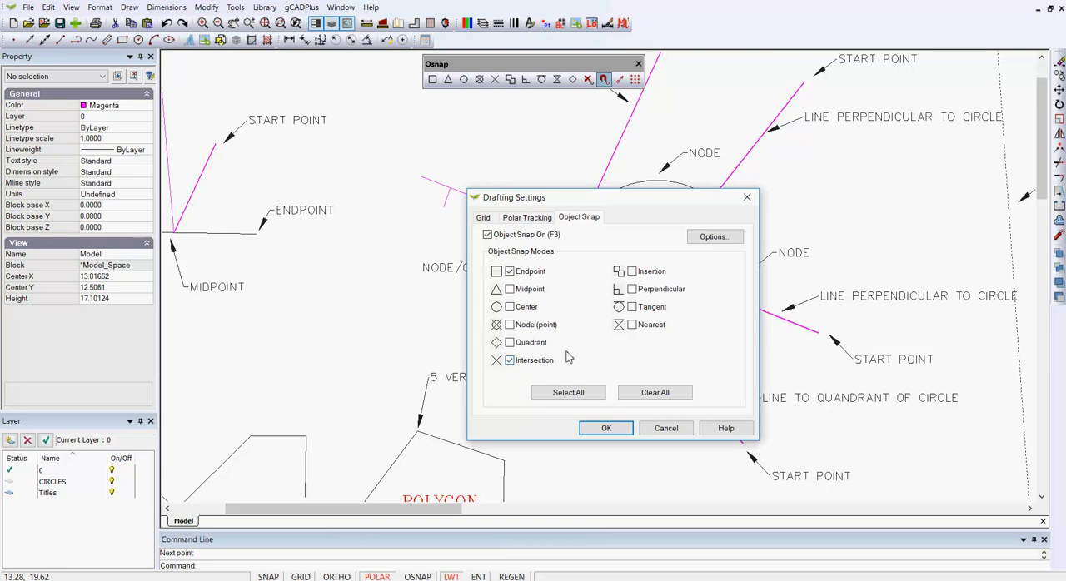
left_click(666, 428)
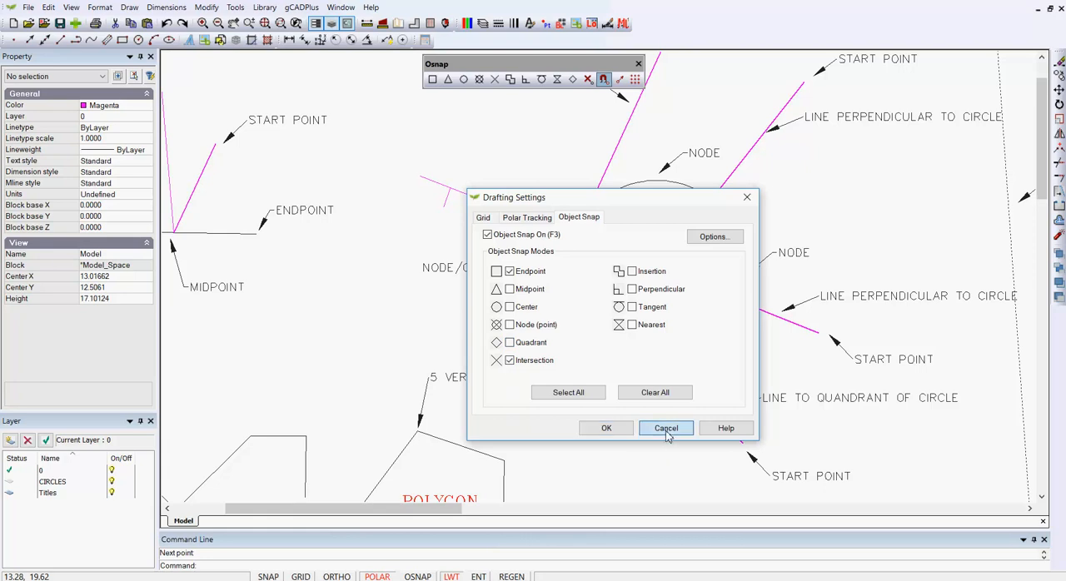
Switch to the other open drawing, the site plan.
left_click(341, 8)
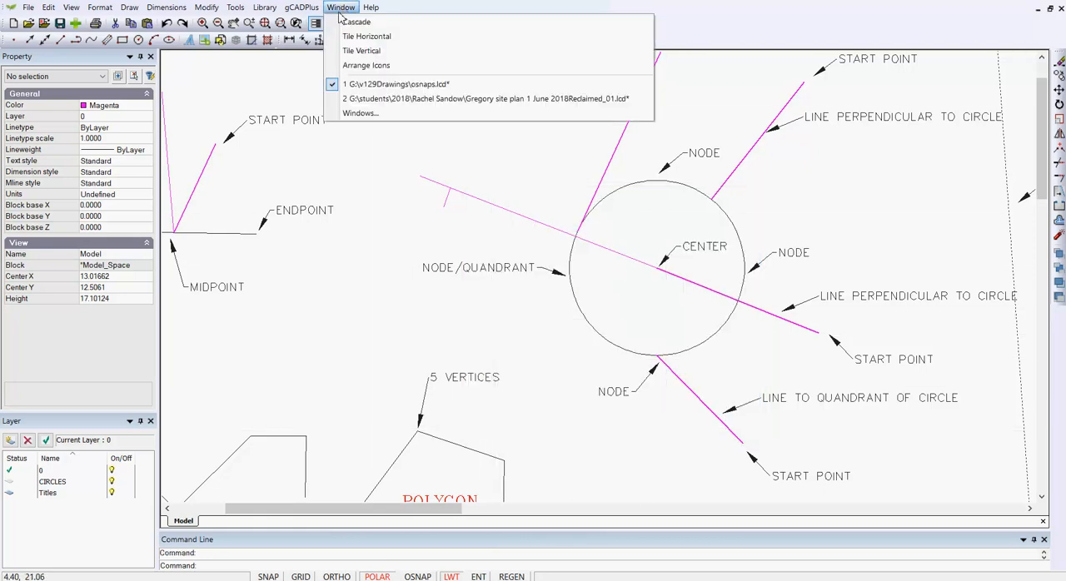
left_click(381, 99)
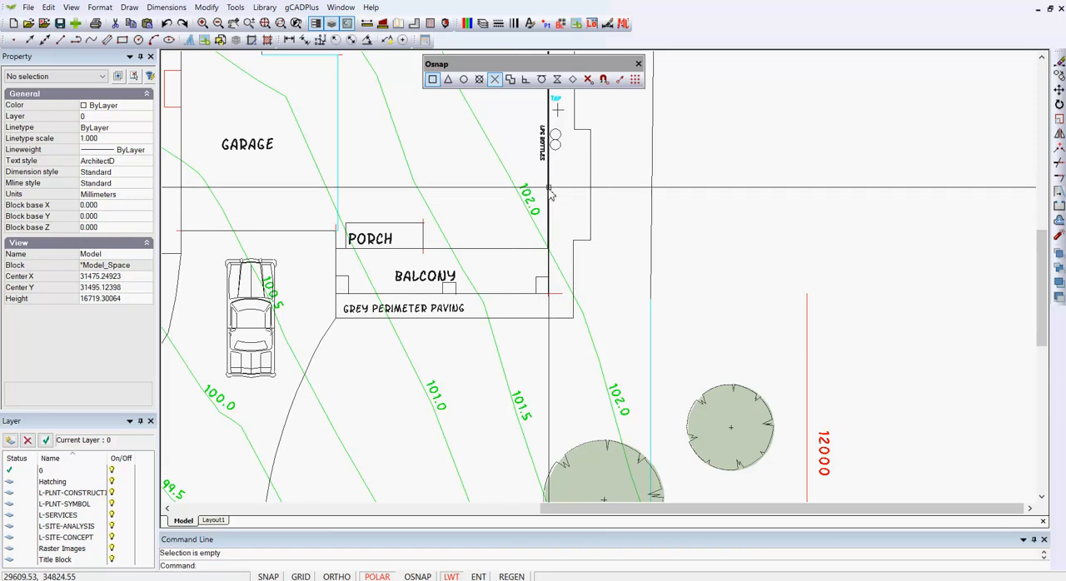
scroll(554, 215, "up", 1)
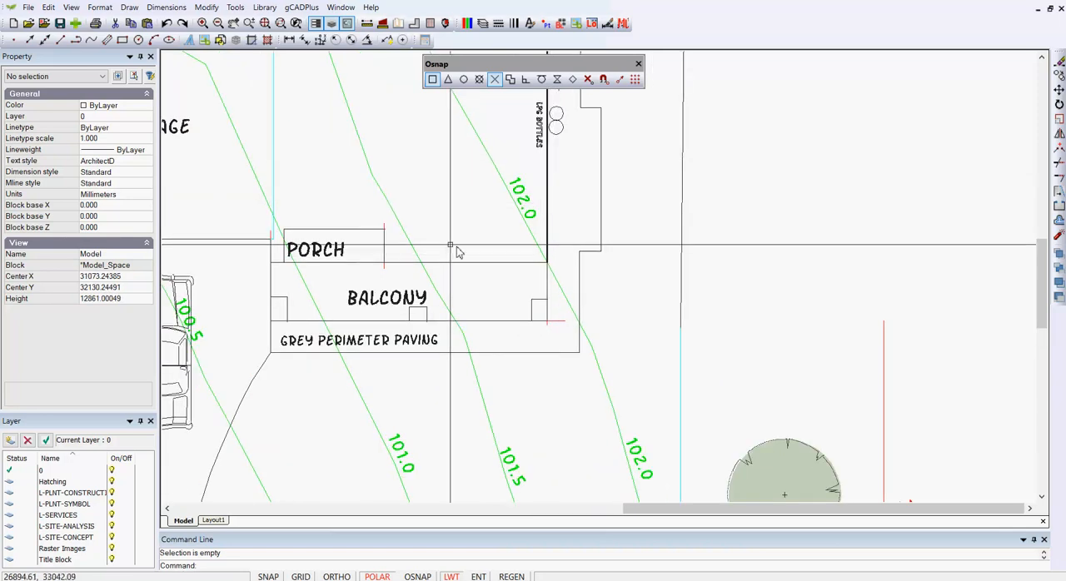
scroll(416, 246, "down", 1)
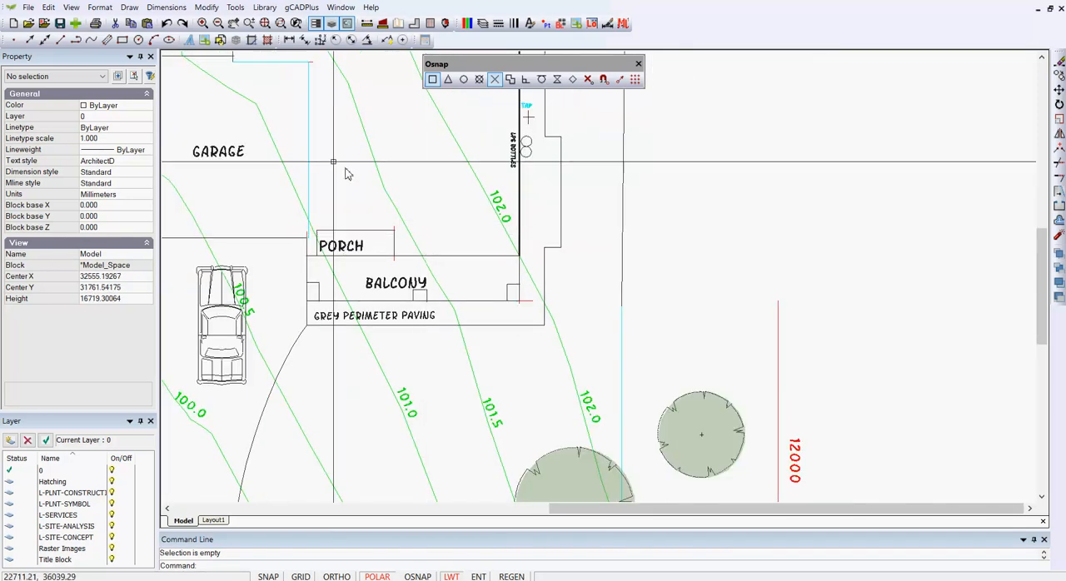
left_click(204, 8)
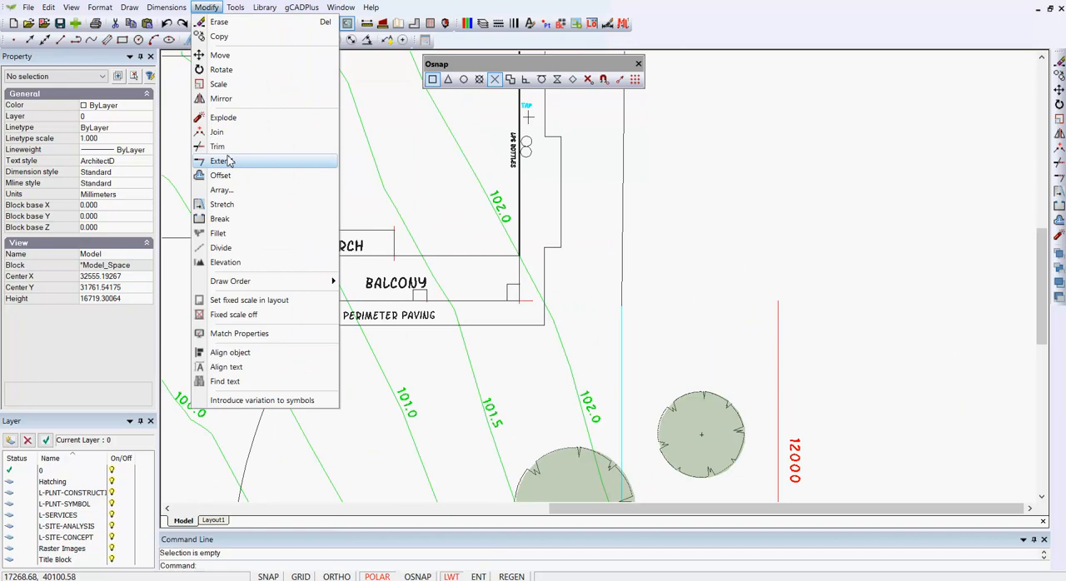
left_click(265, 334)
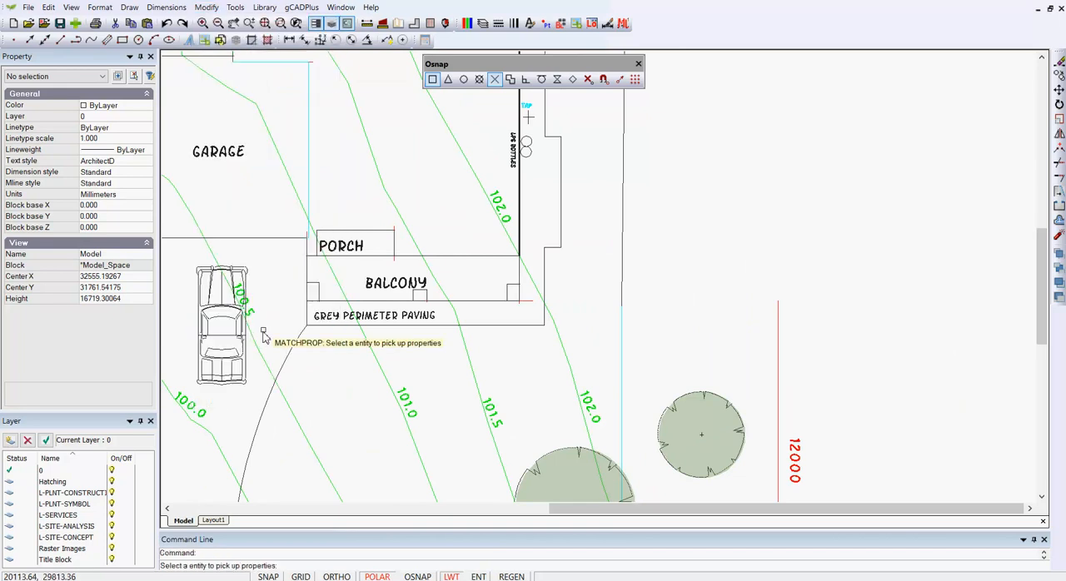
left_click(520, 201)
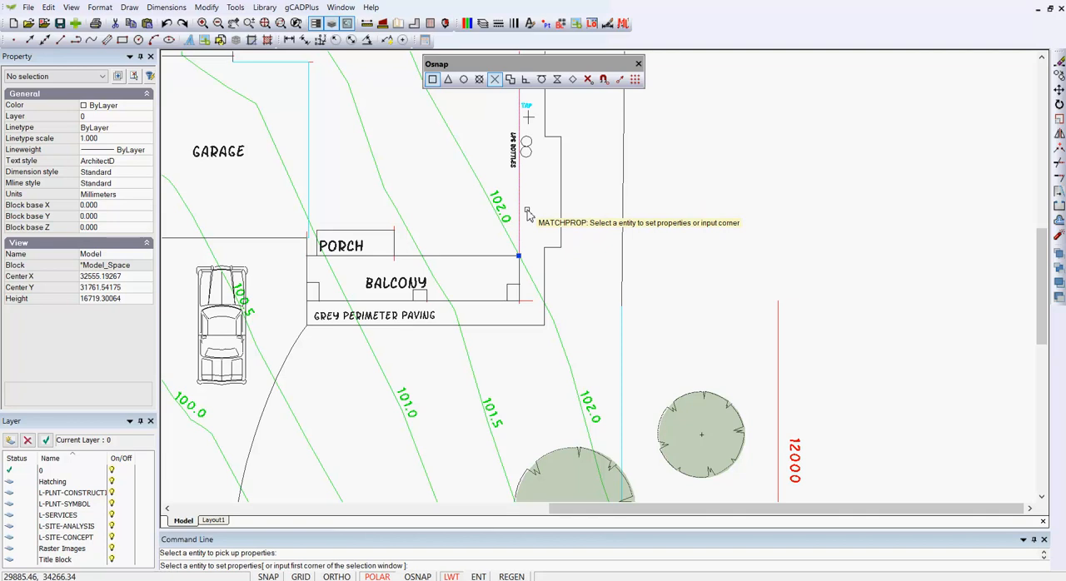
key("Escape")
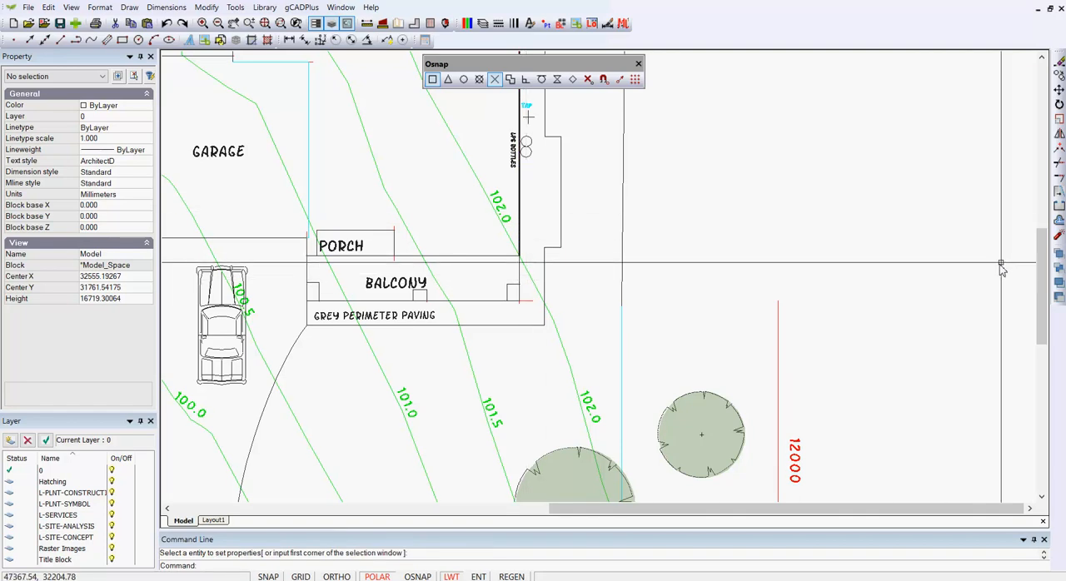
Turn on object snap in the drafting settings with the Endpoint and Intersection modes active.
left_click(604, 79)
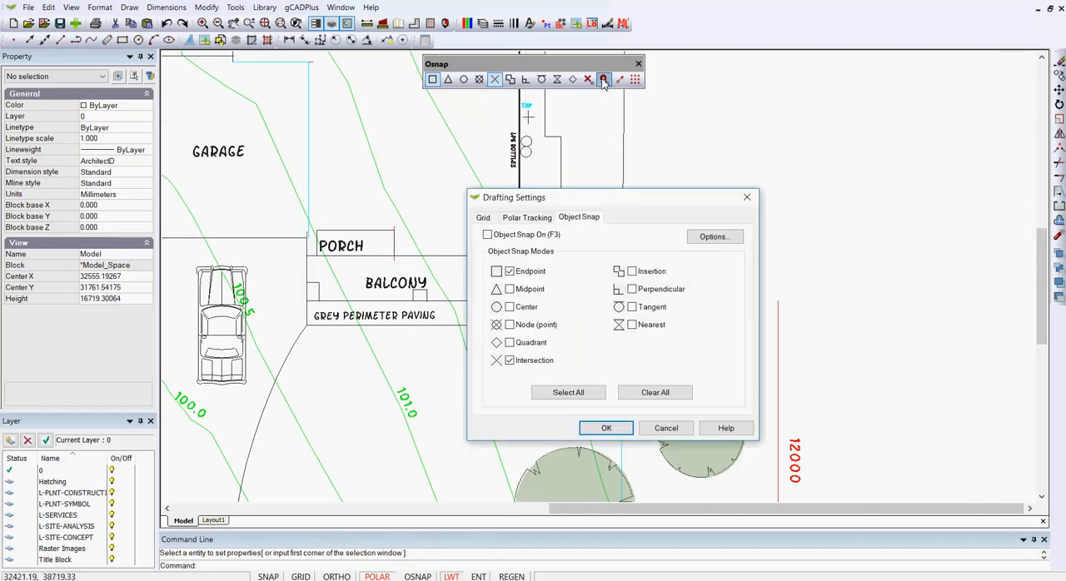
left_click(487, 235)
left_click(618, 431)
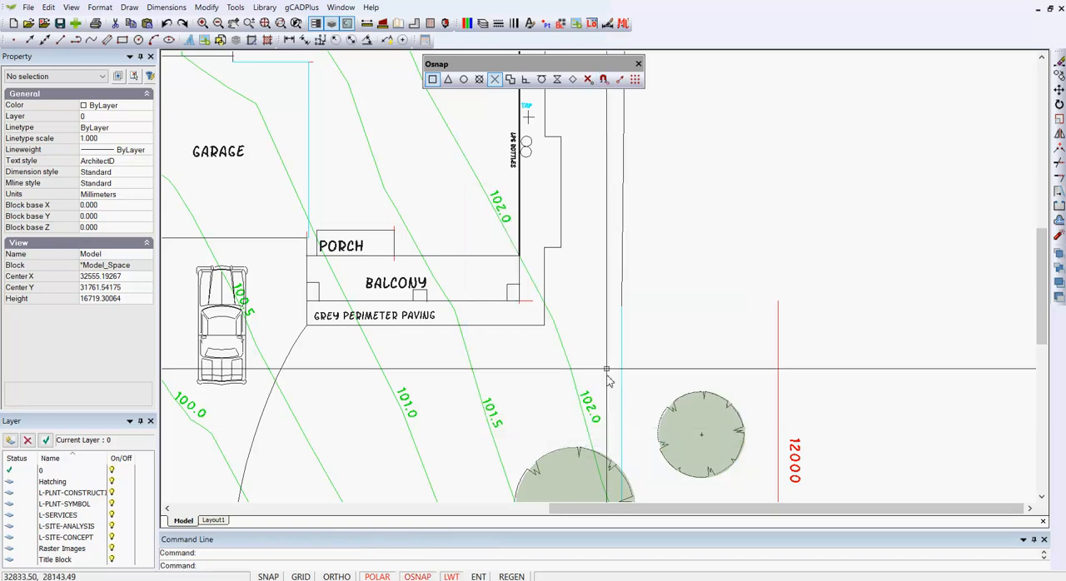
right_click(597, 237)
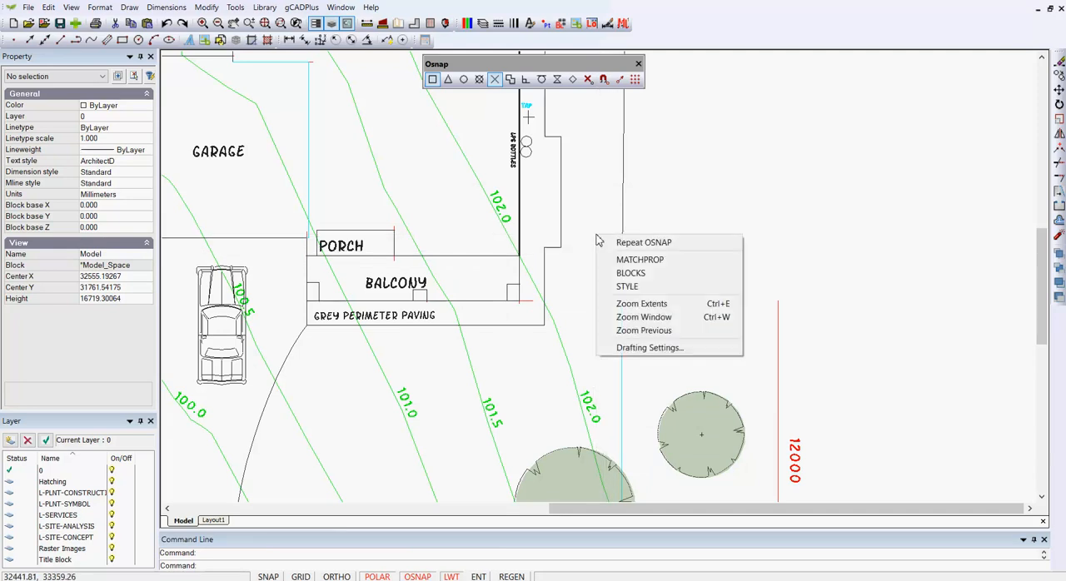
left_click(640, 260)
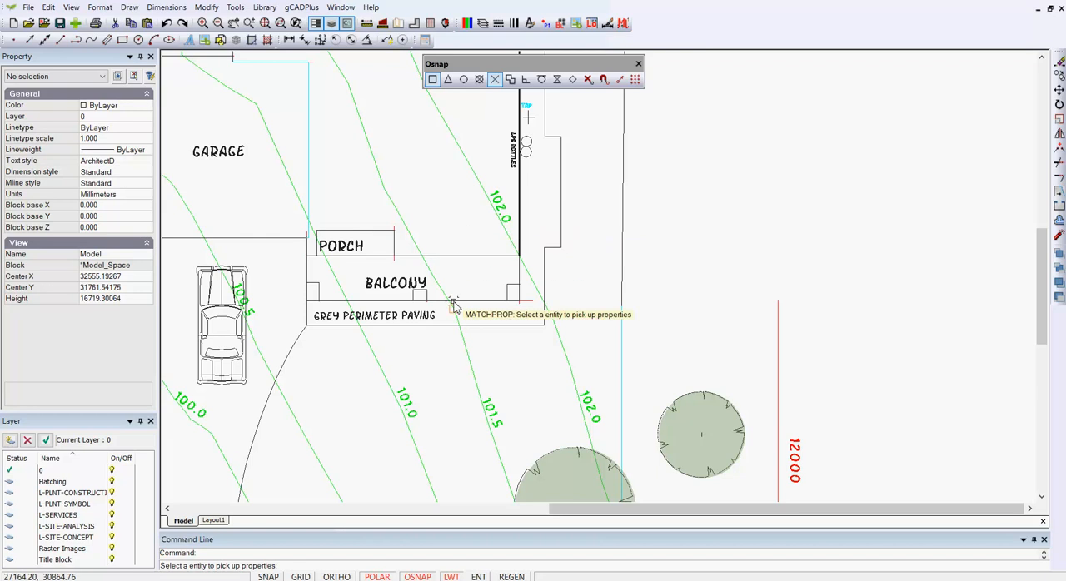
left_click(604, 80)
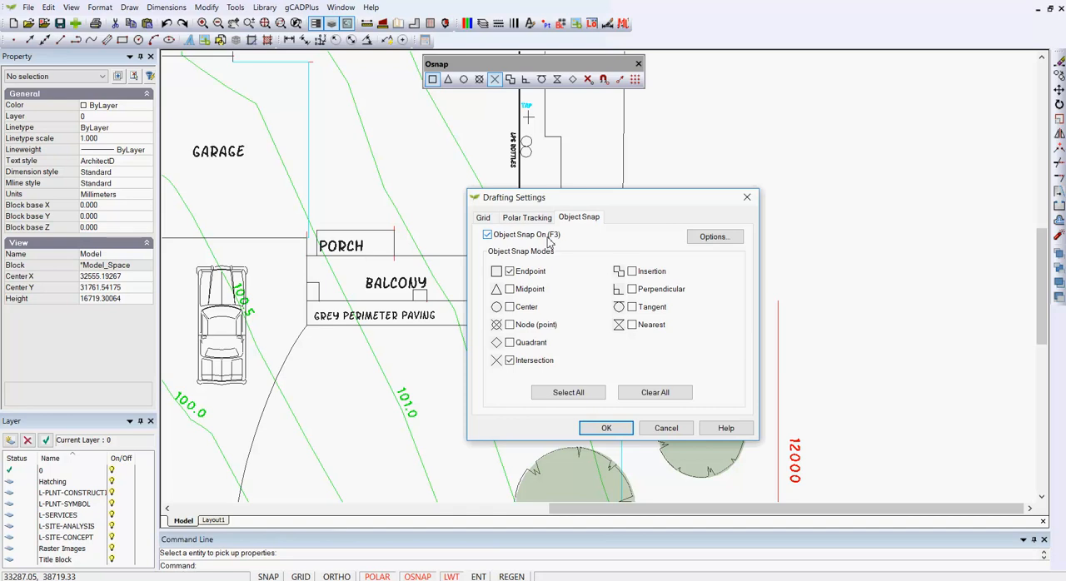
left_click(665, 430)
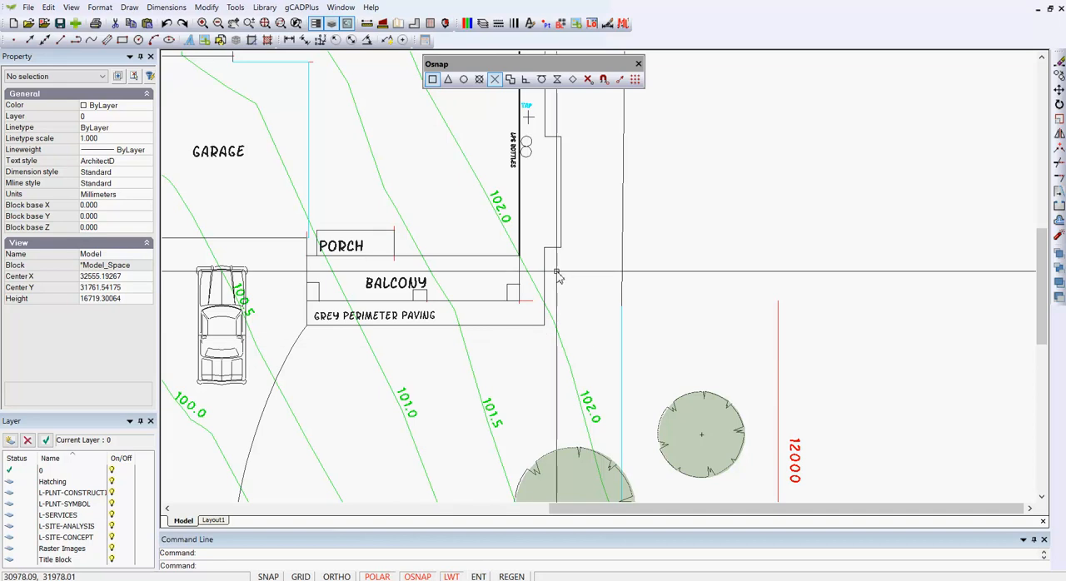
Turn object snap off and match the thick house wall's properties onto the balcony's upper line and the porch outline.
left_click(419, 577)
right_click(589, 258)
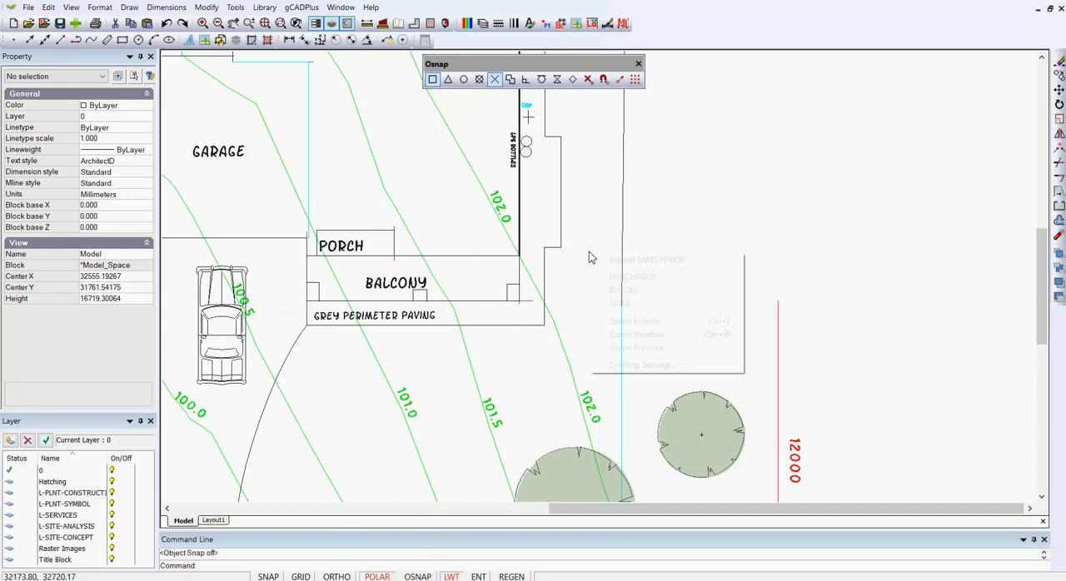
left_click(630, 278)
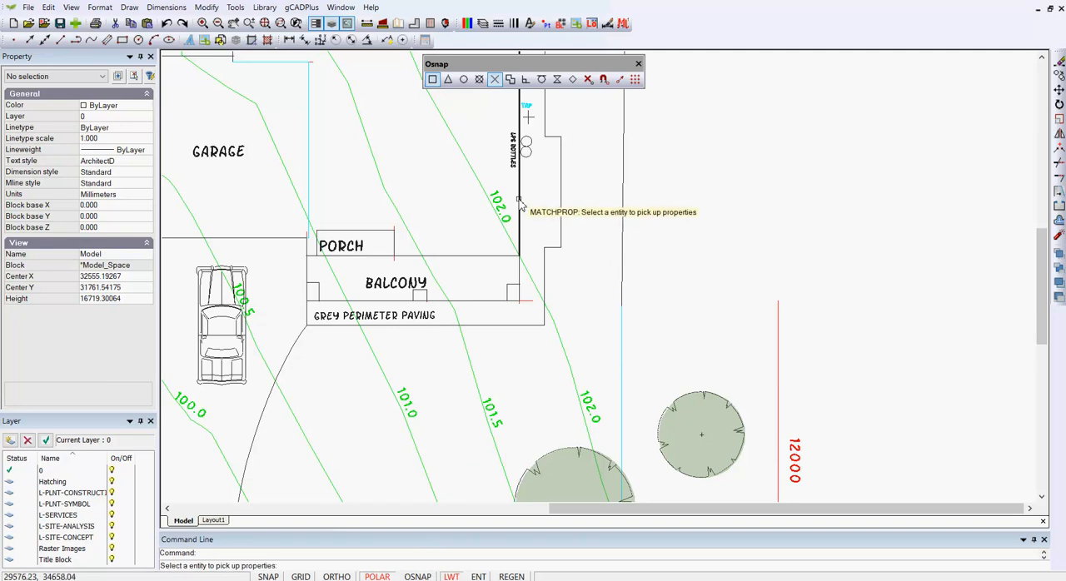
left_click(519, 202)
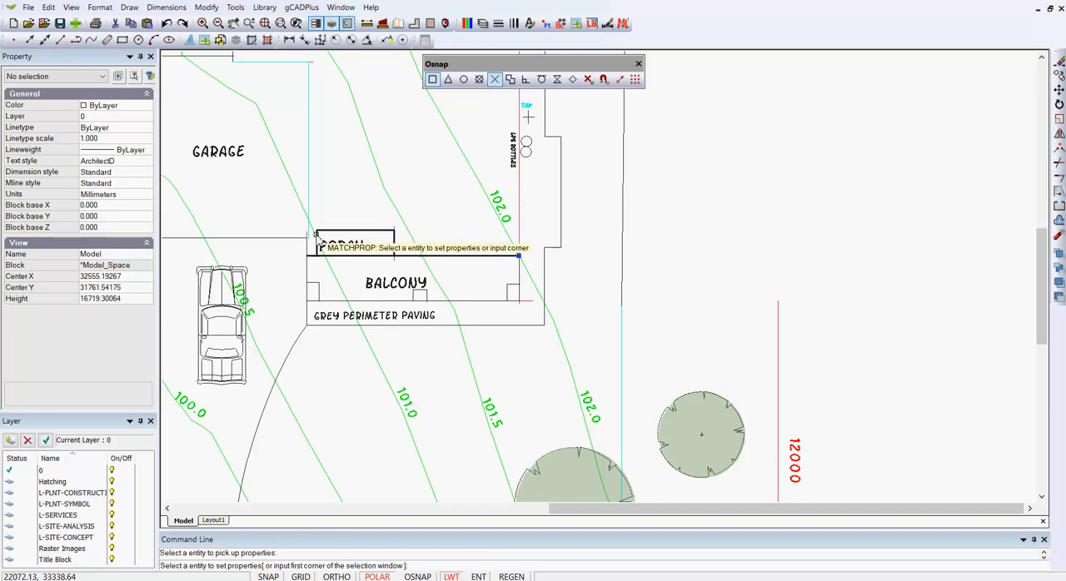
key("Escape")
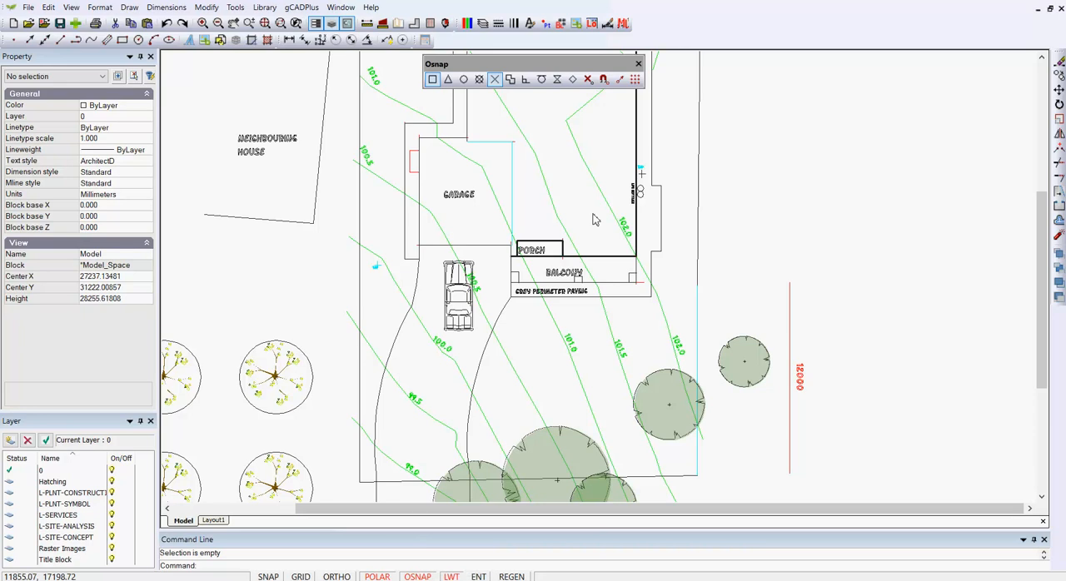
Accept the Endpoint and Intersection snap modes, and move the car block from its insertion point to the left end of the garage's front line.
left_click(604, 79)
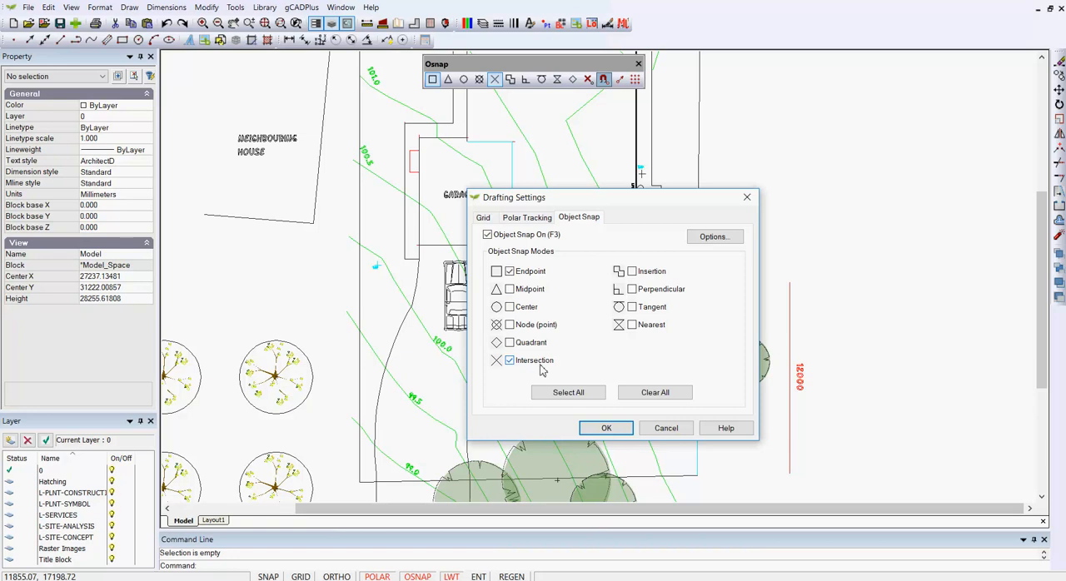
left_click(607, 429)
scroll(462, 321, "up", 2)
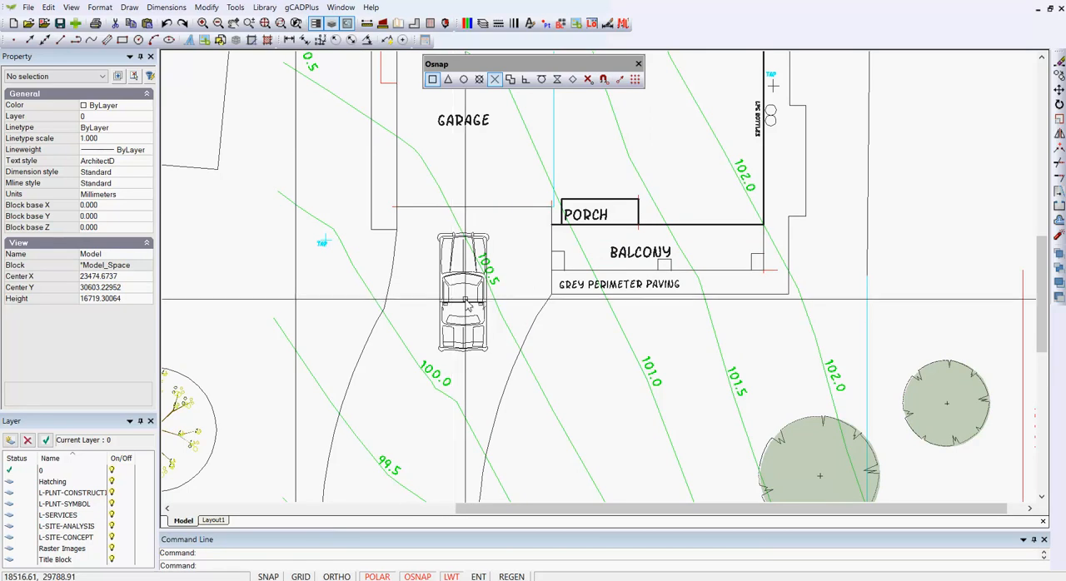
left_click(464, 312)
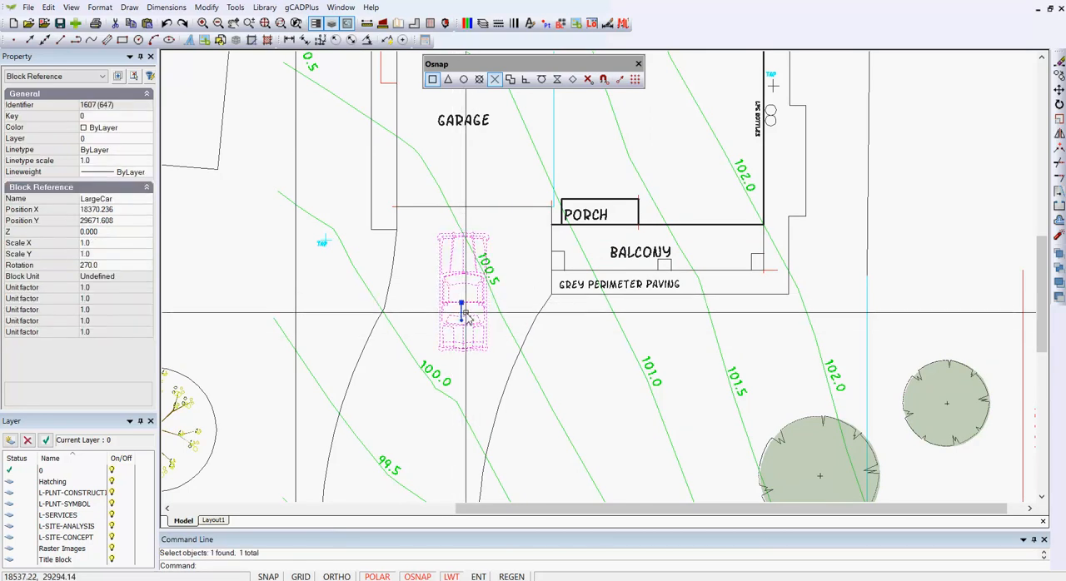
right_click(468, 313)
left_click(500, 376)
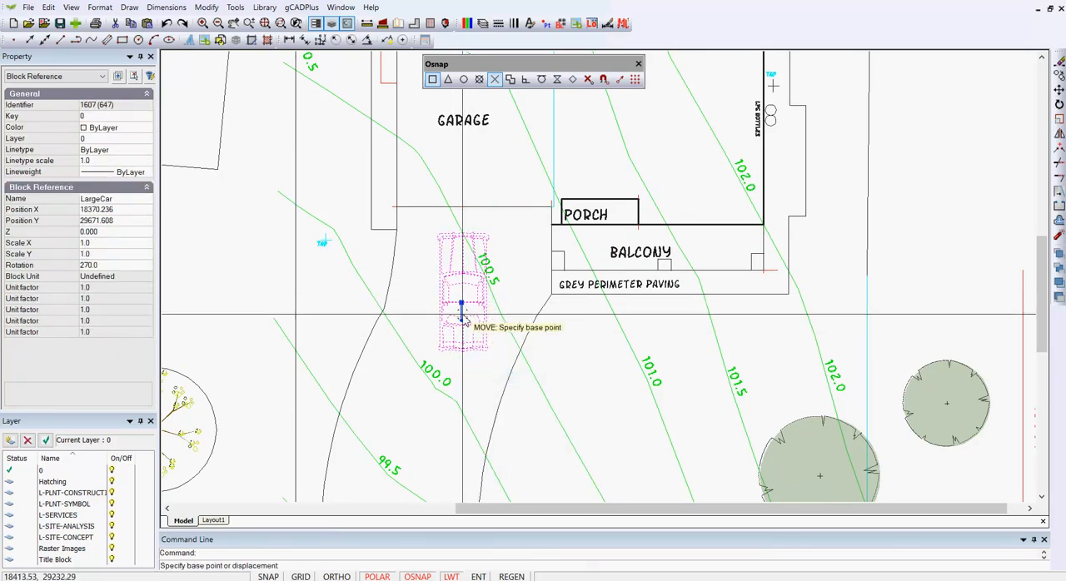
left_click(461, 305)
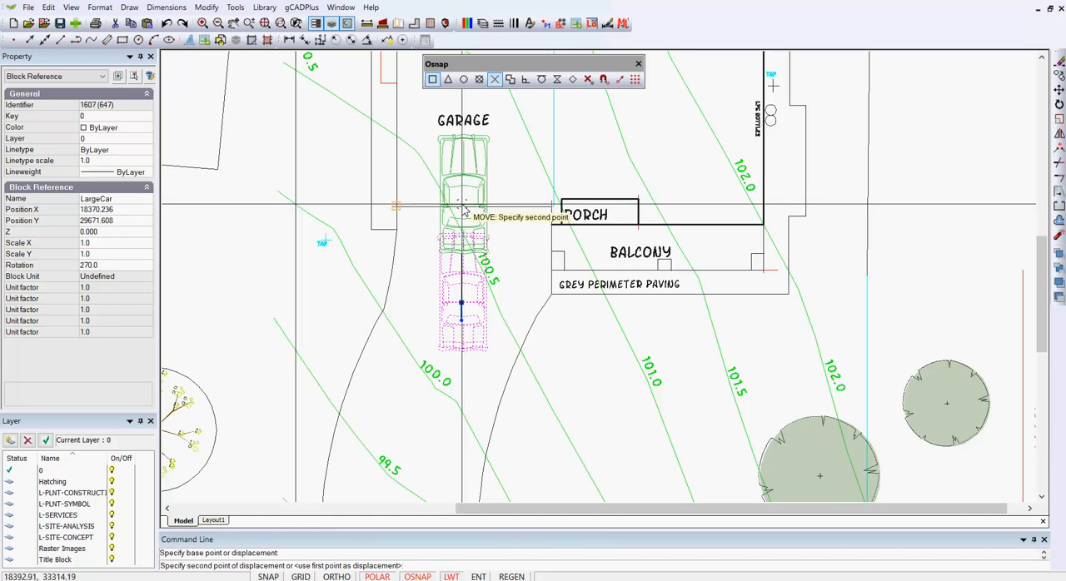
left_click(437, 210)
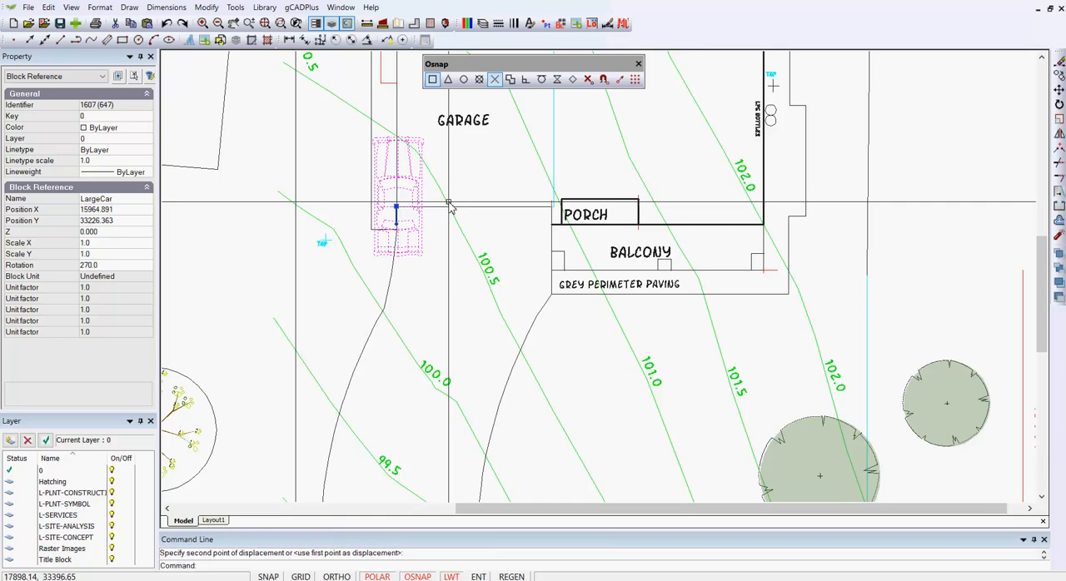
key("Escape")
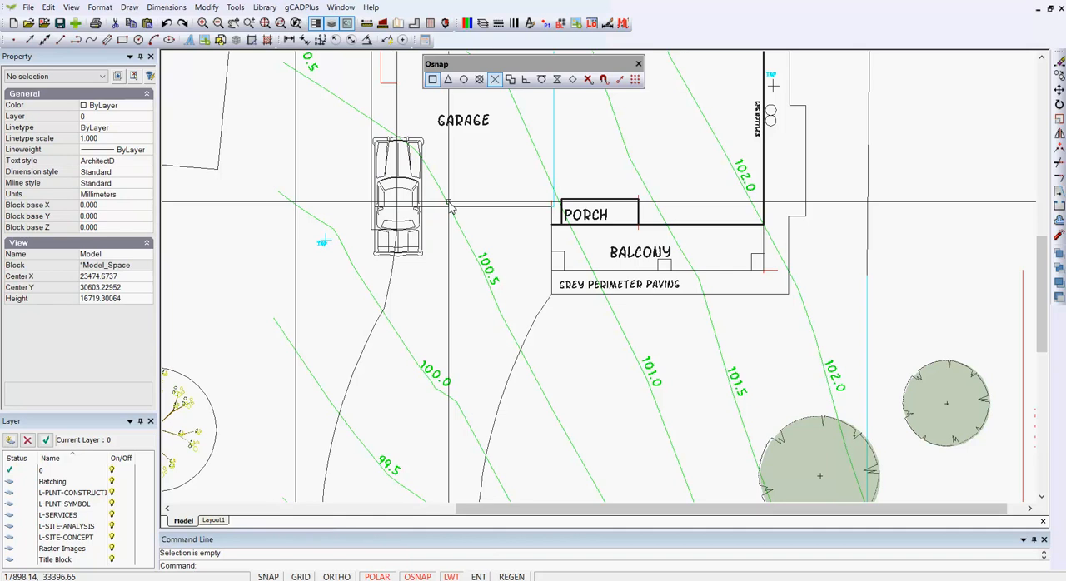